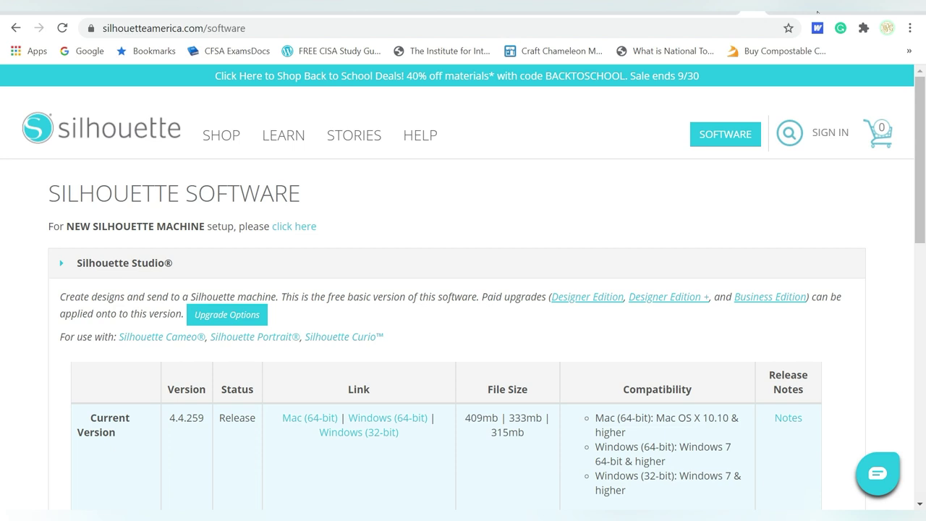
# - Scroll the download page and expand Legacy Versions to reveal version 4.4.247
pyautogui.moveTo(921, 107); pyautogui.dragTo(919, 168)
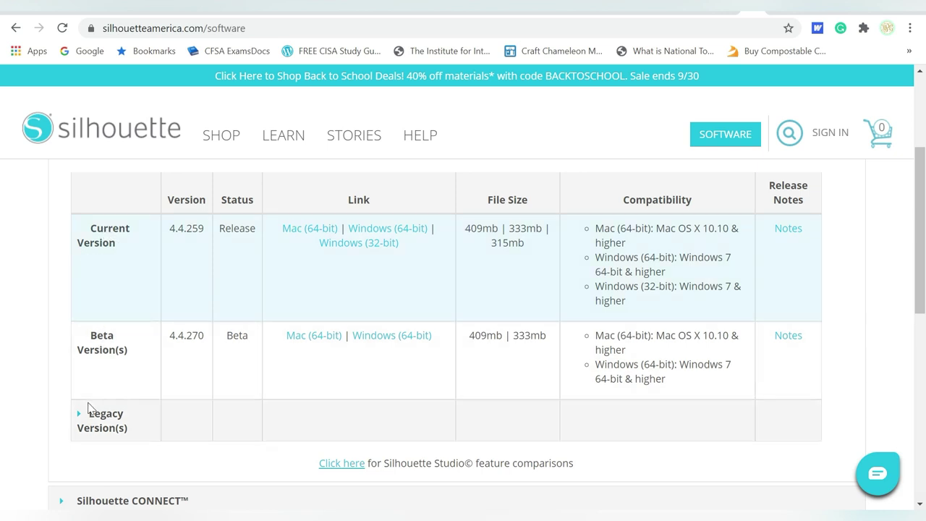
pyautogui.click(79, 415)
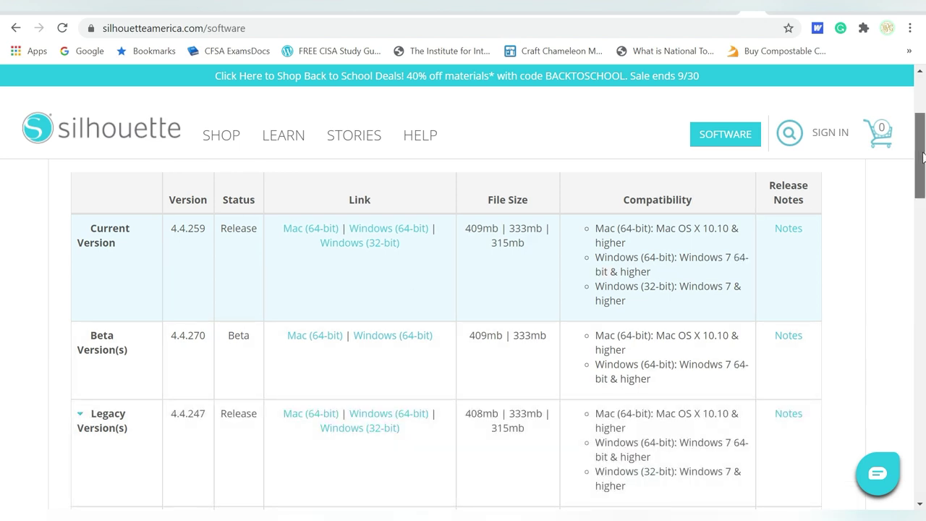
# - Scroll through the legacy versions table listing 4.4.247 and Beta 4.4.270
pyautogui.moveTo(921, 159); pyautogui.dragTo(922, 173)
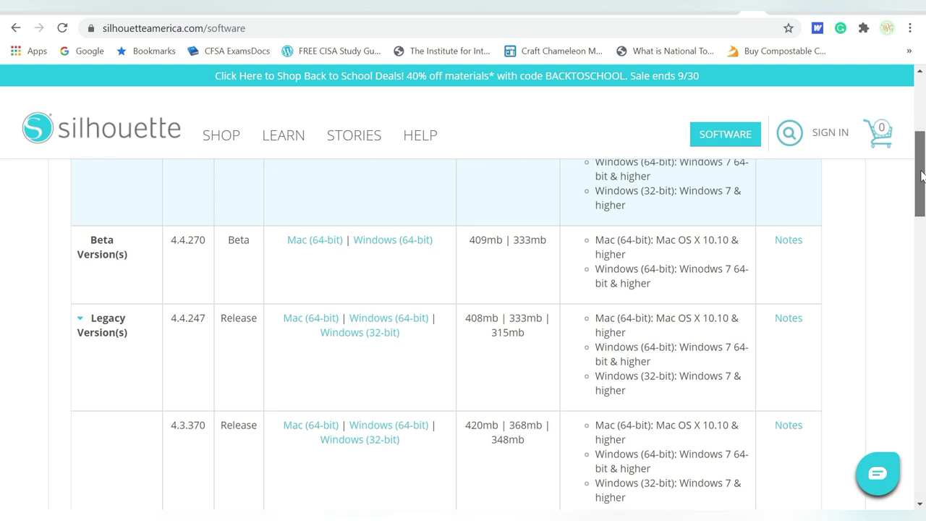
pyautogui.moveTo(922, 174)
pyautogui.mouseDown()
pyautogui.moveTo(920, 237)
pyautogui.moveTo(920, 160)
pyautogui.mouseUp()
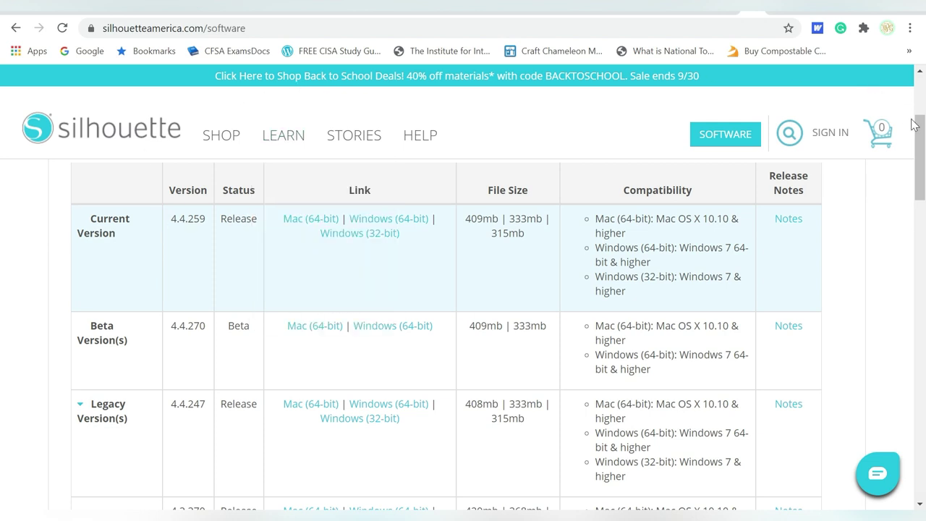
pyautogui.moveTo(923, 131); pyautogui.dragTo(922, 168)
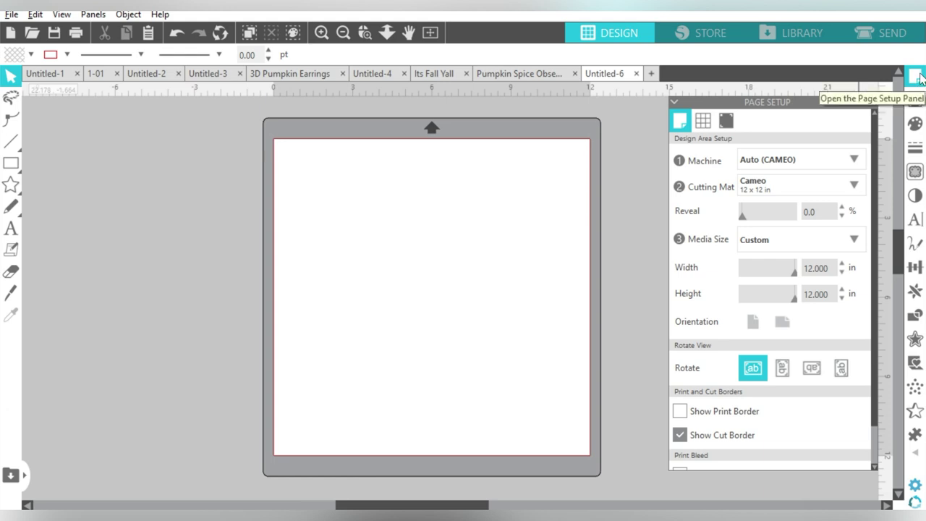
# - Set the machine to None, removing the Cameo 12 x 12 in cutting mat
pyautogui.click(754, 159)
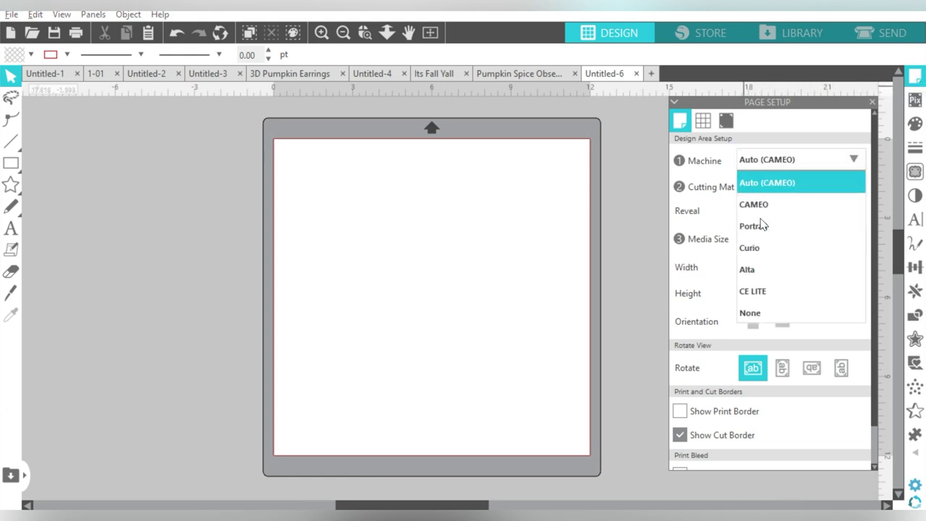
pyautogui.click(751, 310)
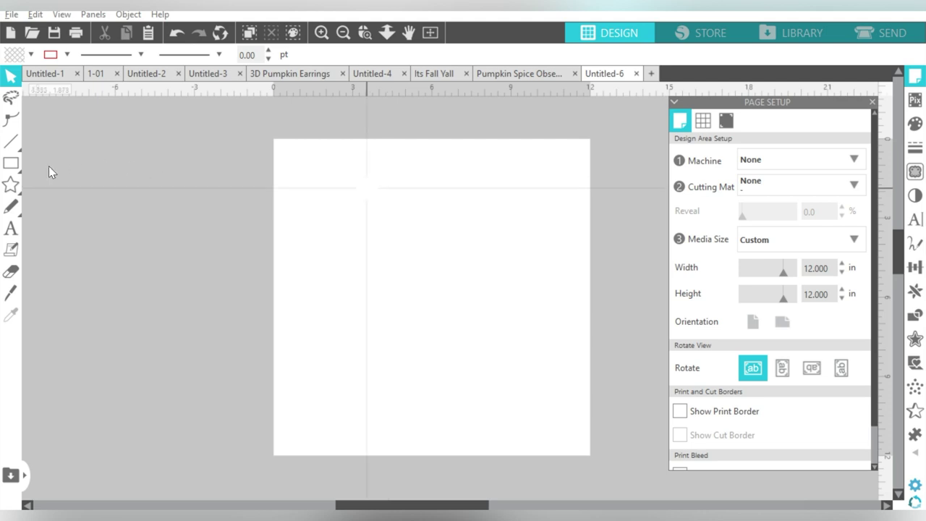
pyautogui.click(10, 229)
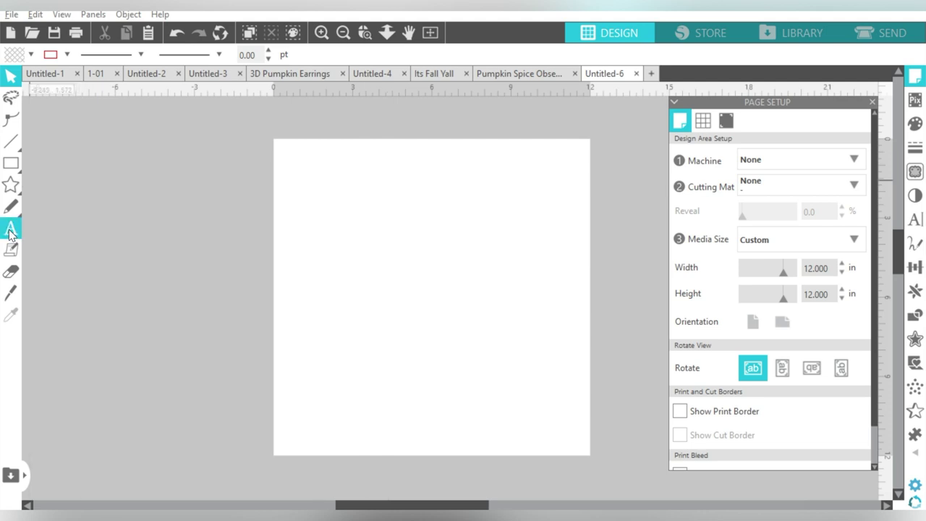
# - Add the text 'Becky' near the upper left and enlarge it to about 8 in wide
pyautogui.click(320, 229)
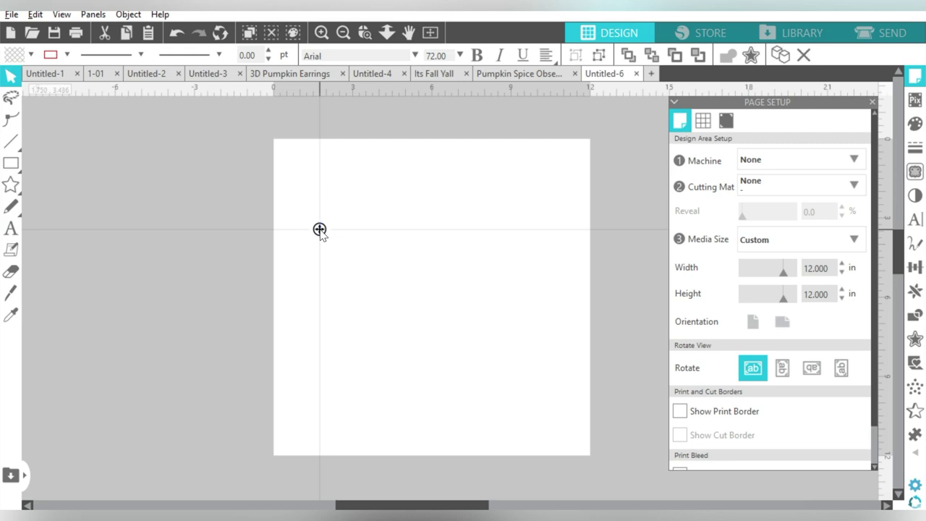
pyautogui.write('Becky')
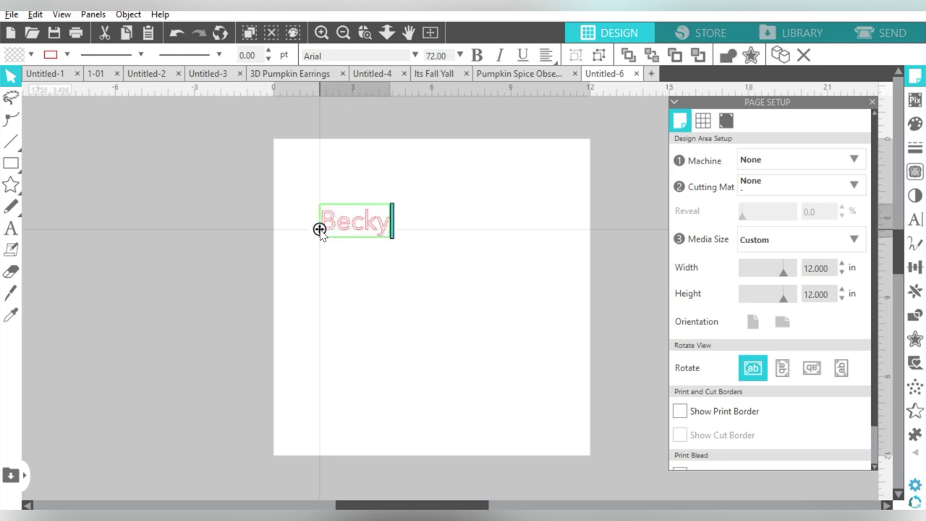
pyautogui.click(393, 209)
pyautogui.click(383, 232)
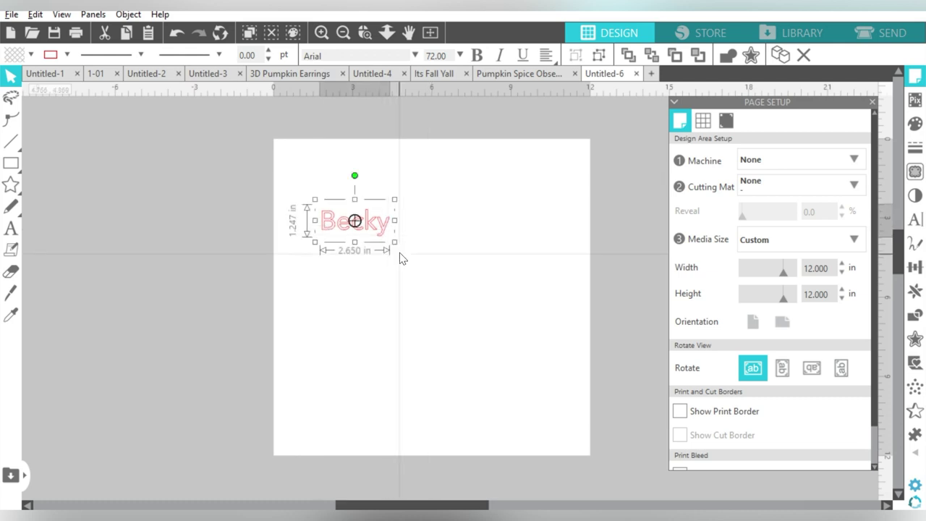
pyautogui.moveTo(393, 249); pyautogui.dragTo(539, 357)
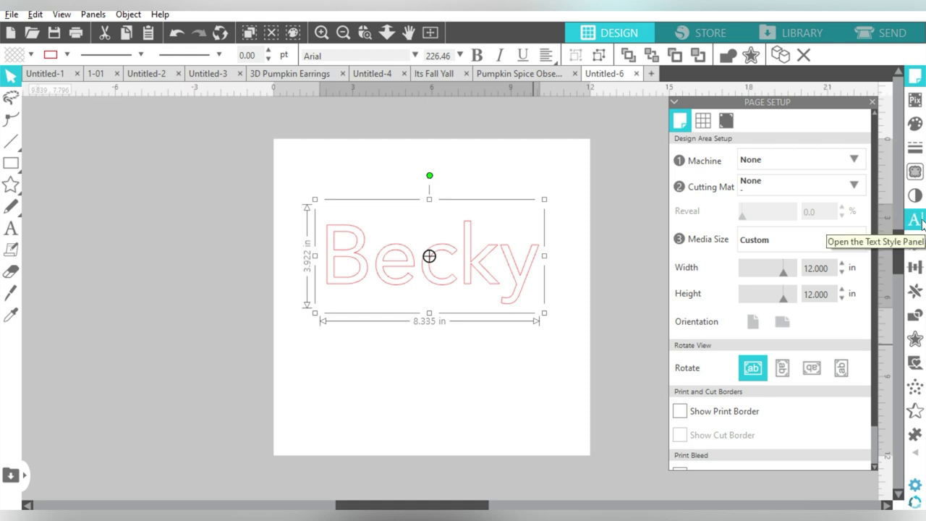
# - Set Becky in the Bohema Spirit font and show its glyph set
pyautogui.click(922, 222)
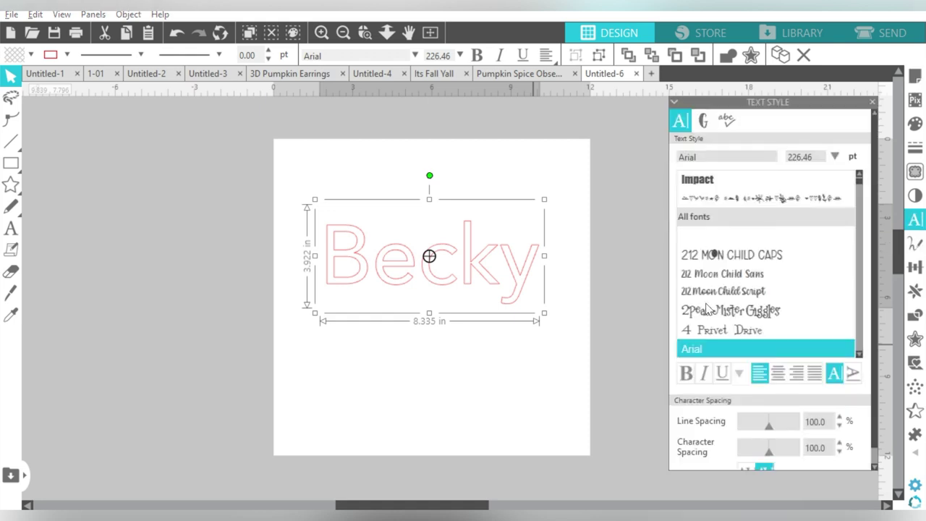
pyautogui.scroll(-3, 738, 179)
pyautogui.click(731, 156)
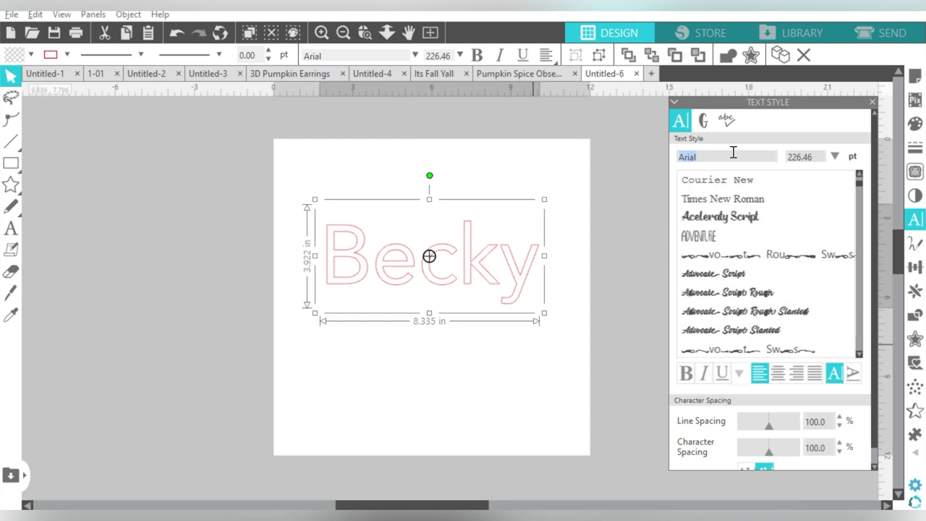
pyautogui.write('bohema Ornaments')
pyautogui.click(860, 353)
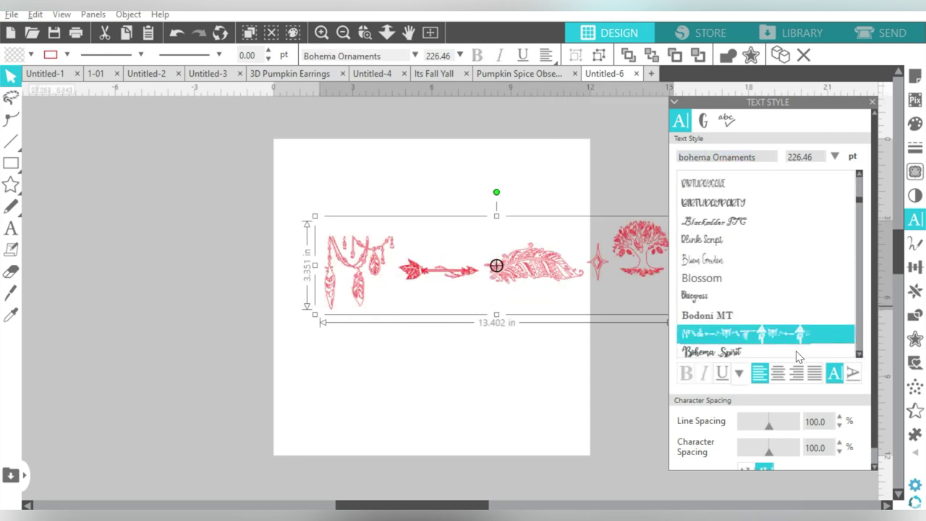
pyautogui.click(796, 350)
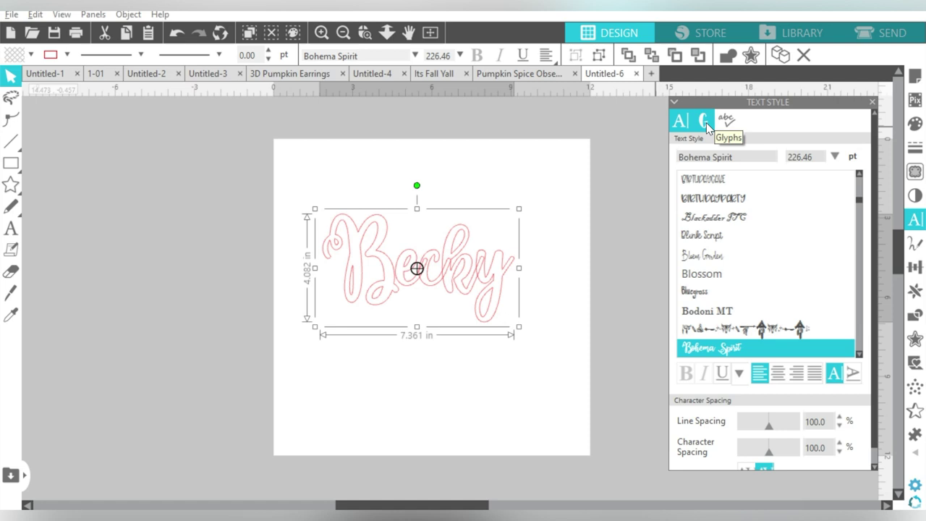
pyautogui.click(705, 122)
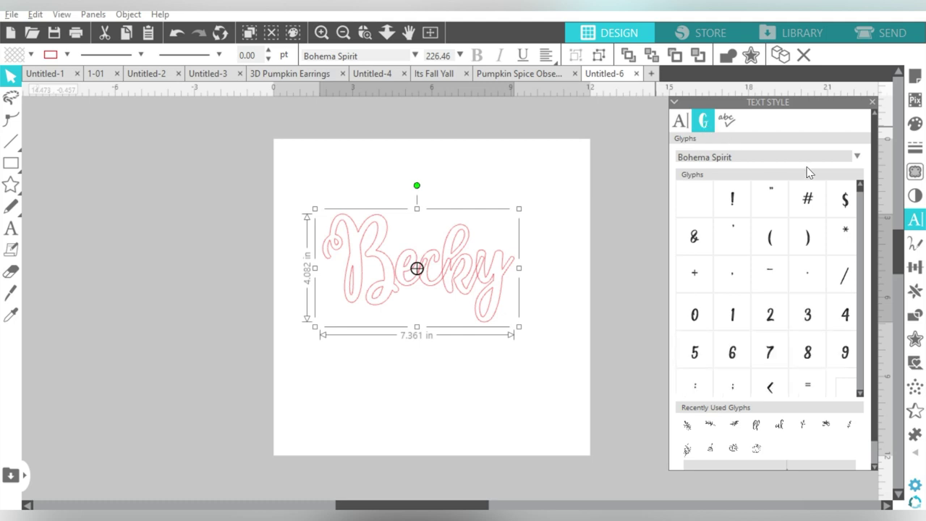
# - Replace the capital B with Bohema Spirit's dreamcatcher b glyph
pyautogui.scroll(-1, 861, 342)
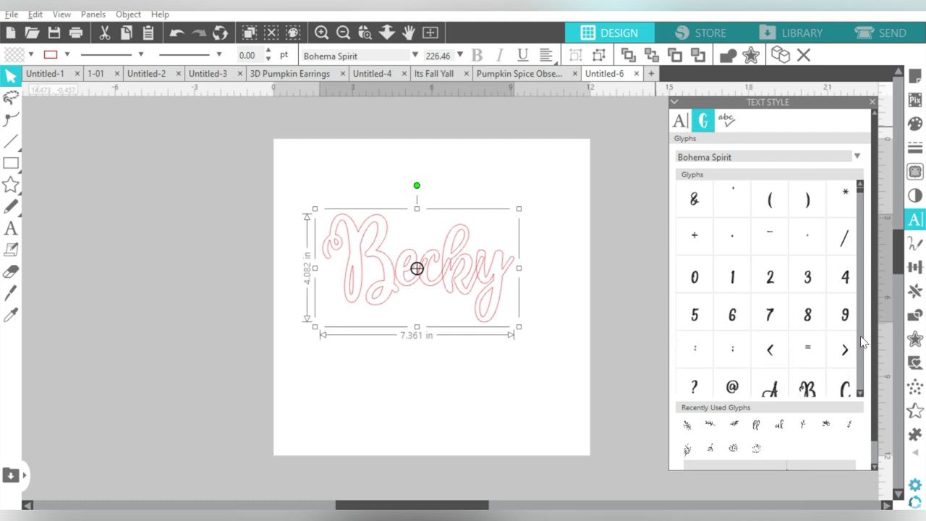
pyautogui.moveTo(861, 194); pyautogui.dragTo(862, 248)
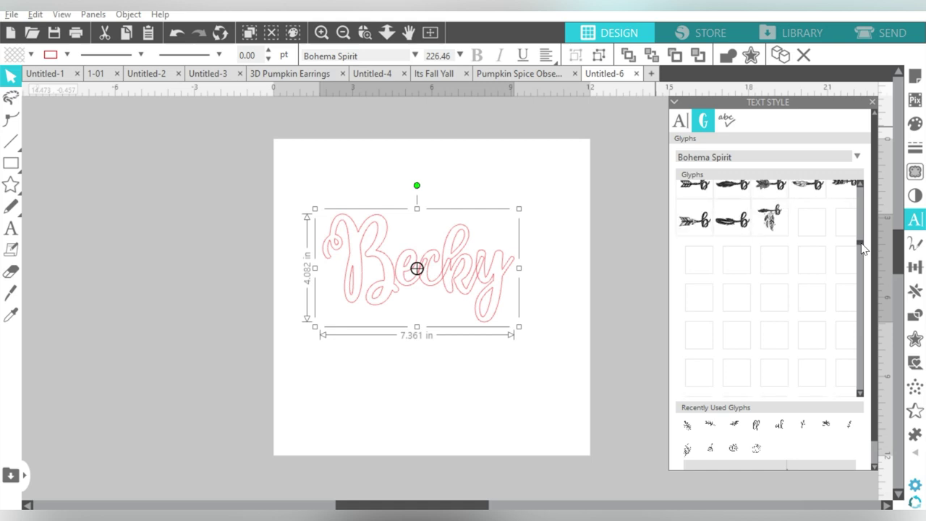
pyautogui.doubleClick(395, 271)
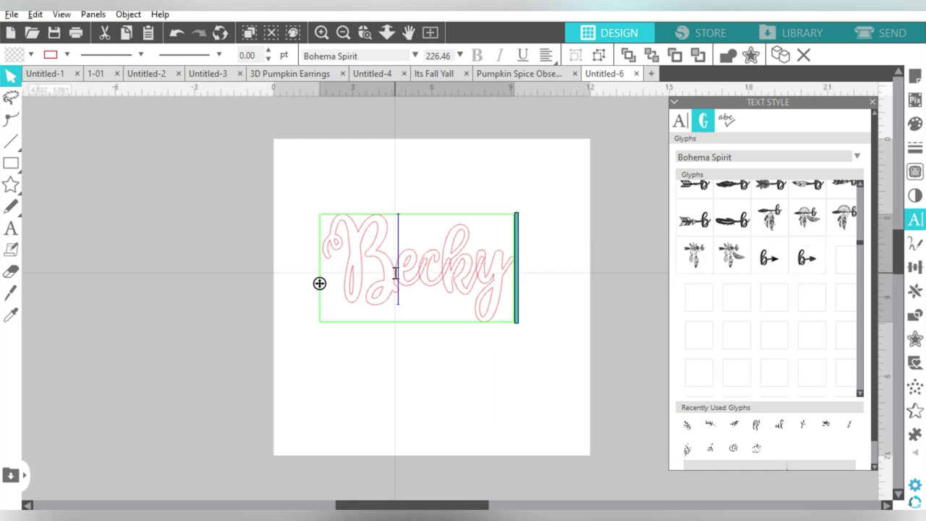
pyautogui.press('BackSpace')
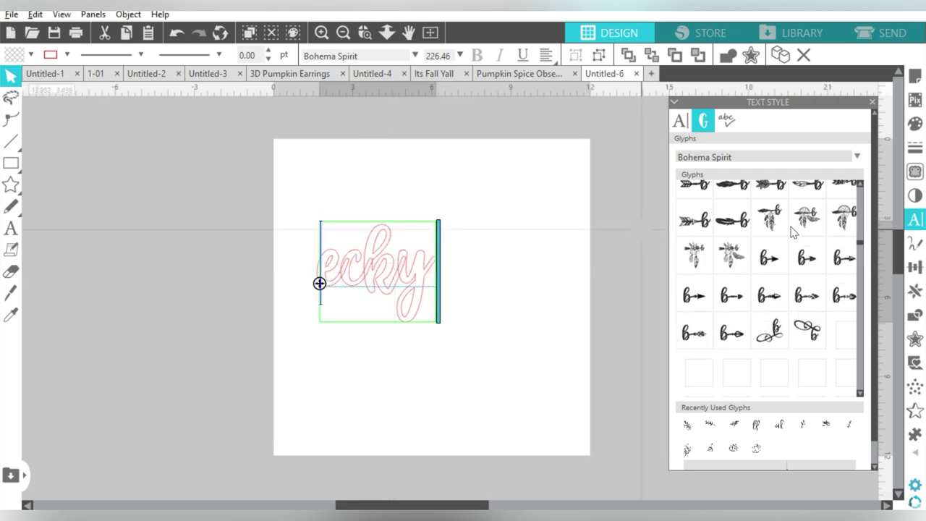
pyautogui.click(794, 232)
# - Swap the y for an arrow-tailed y glyph and centre the design
pyautogui.moveTo(861, 246); pyautogui.dragTo(862, 387)
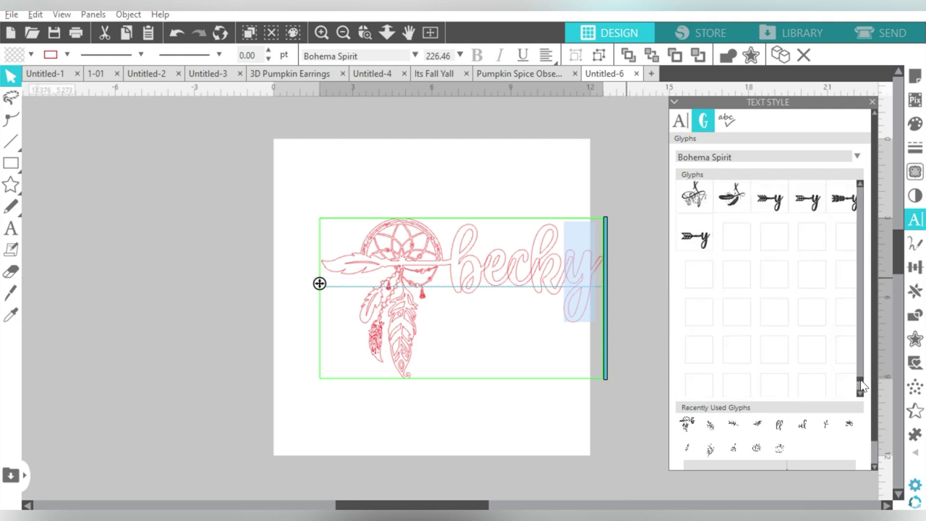
pyautogui.click(732, 352)
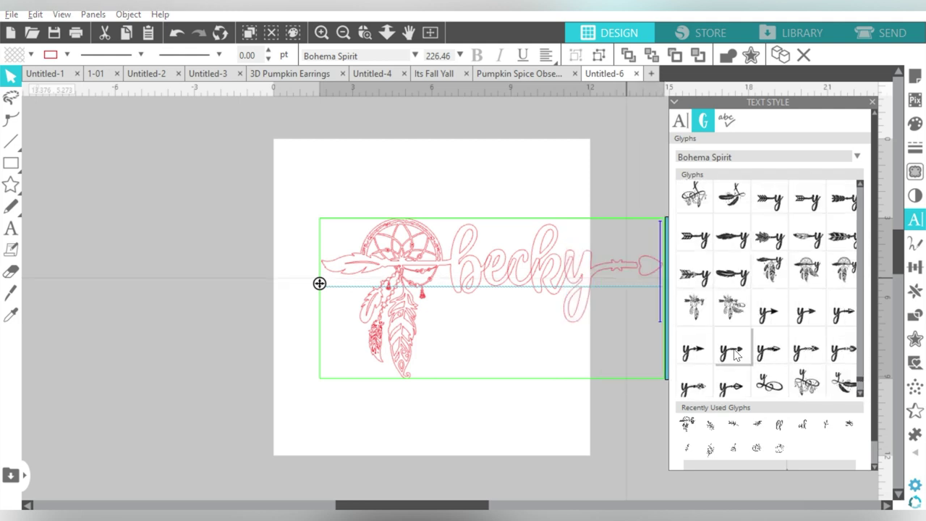
pyautogui.moveTo(543, 260); pyautogui.dragTo(450, 245)
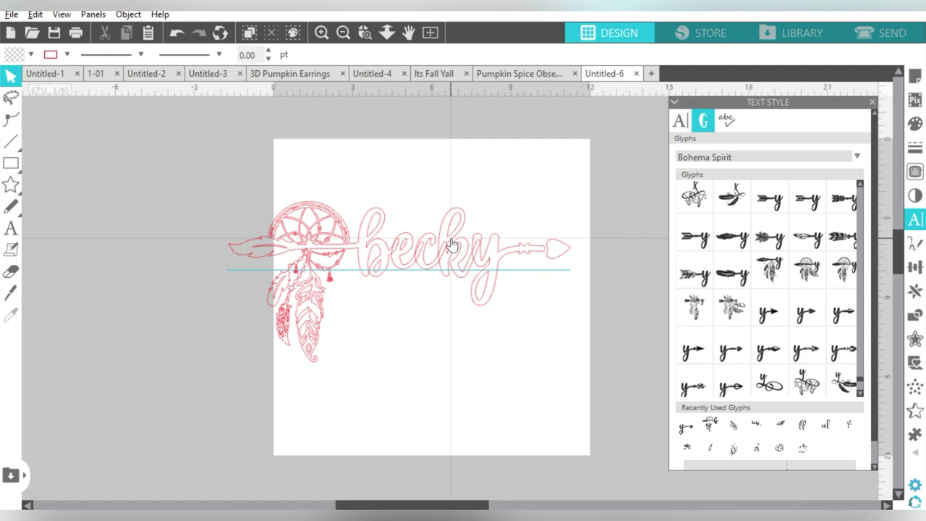
pyautogui.click(452, 244)
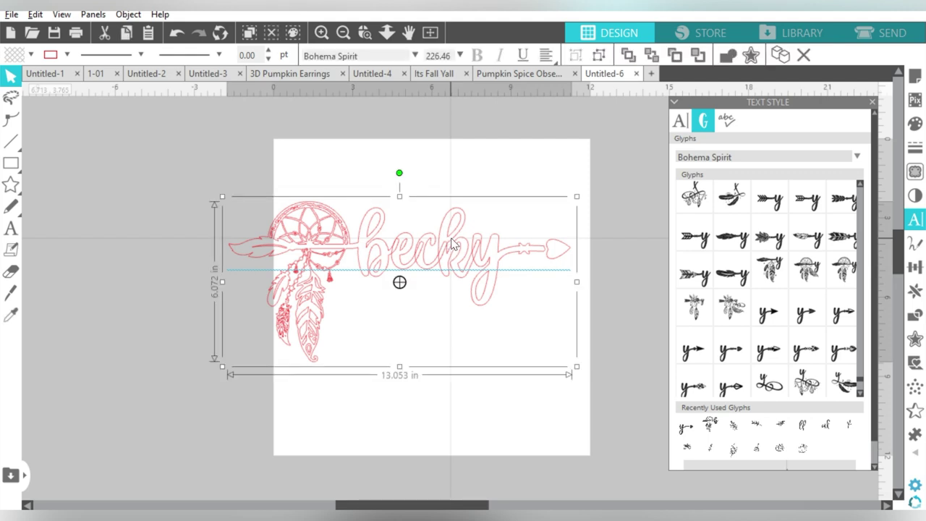
# - Weld the dreamcatcher b, letters and arrow y into one 12.937 x 6.072 in shape
pyautogui.rightClick(452, 244)
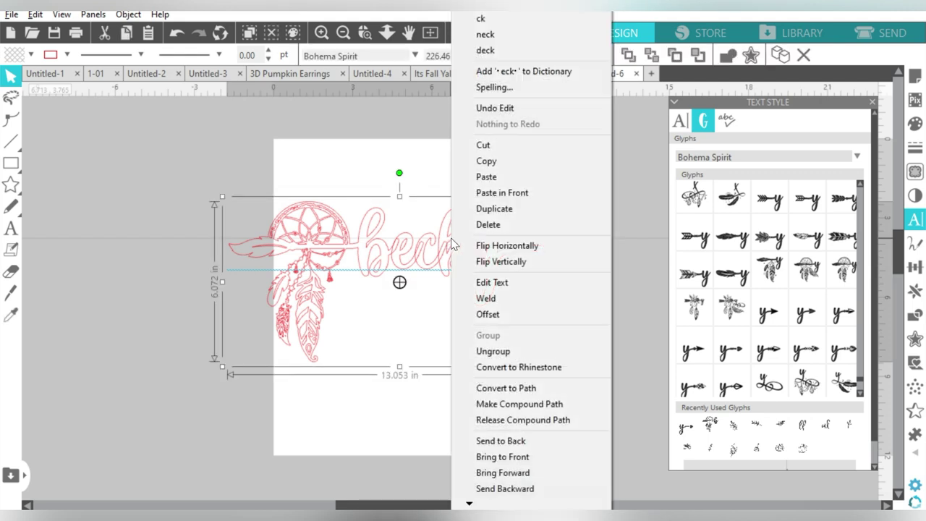
pyautogui.click(490, 299)
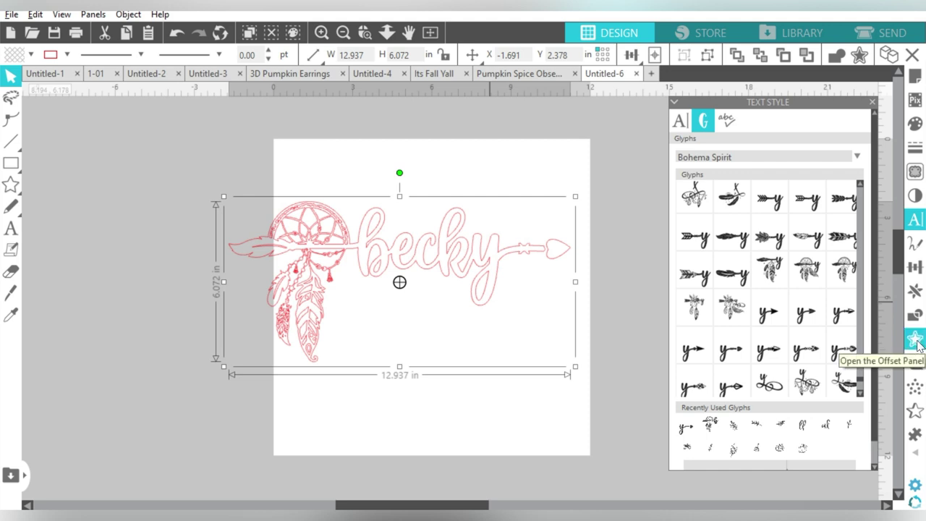
pyautogui.click(917, 345)
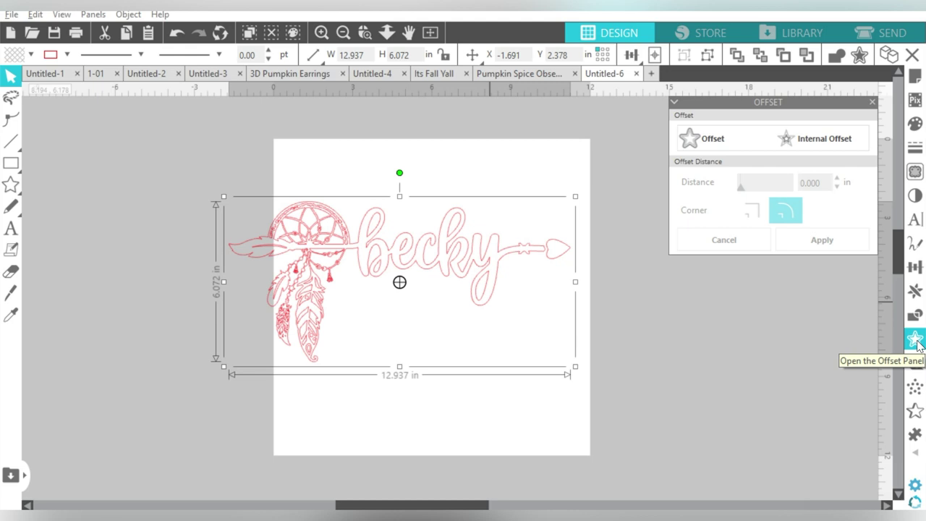
# - Apply an outer offset of 0.130 in with round corners to the welded design
pyautogui.click(713, 141)
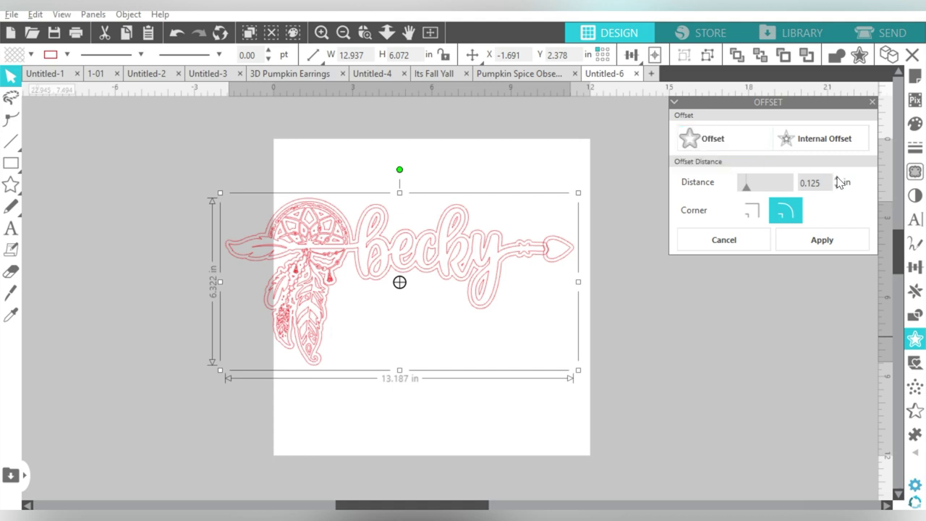
pyautogui.click(838, 179)
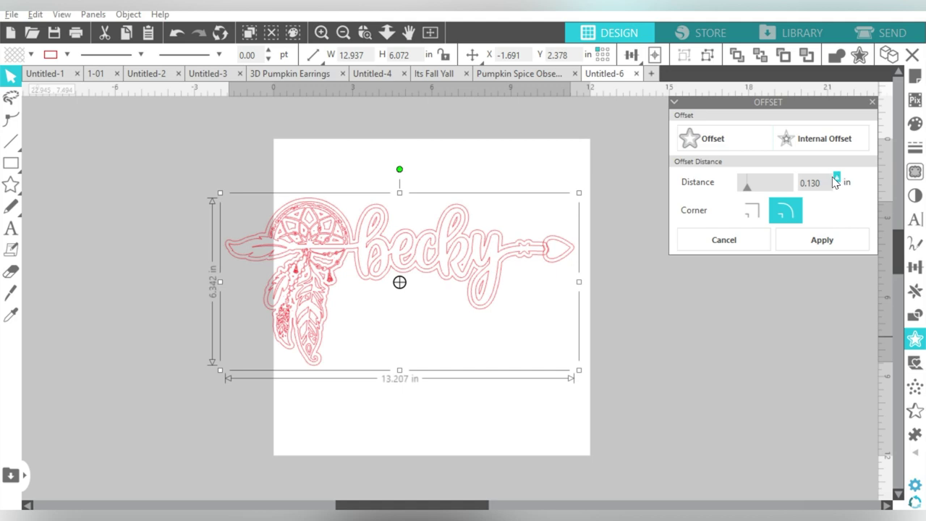
pyautogui.click(751, 182)
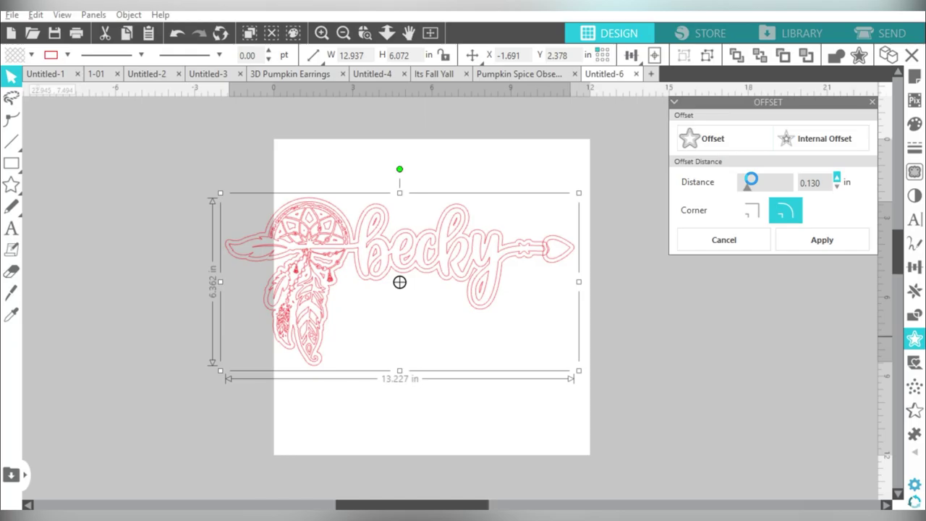
pyautogui.click(752, 179)
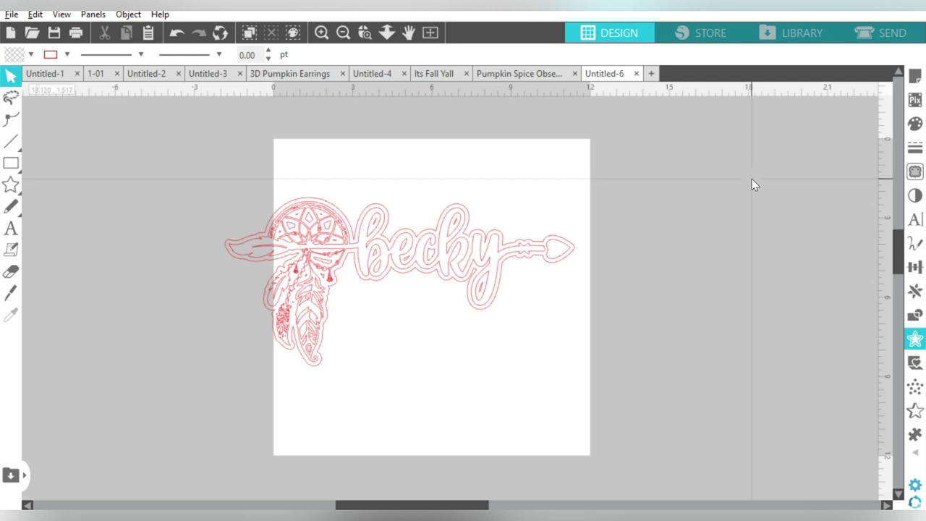
# - Shrink the becky design to about 10.3 in wide and reposition it
pyautogui.moveTo(641, 186); pyautogui.dragTo(474, 291)
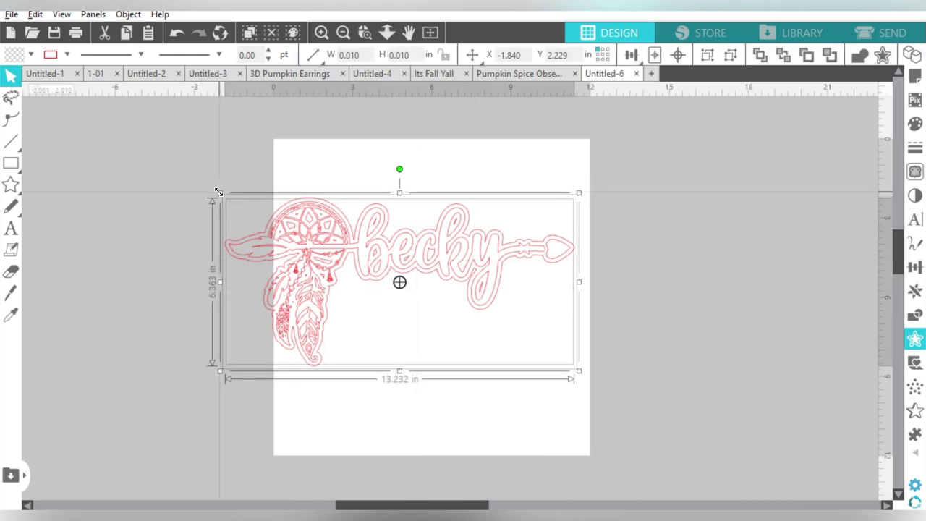
pyautogui.moveTo(247, 202); pyautogui.dragTo(323, 239)
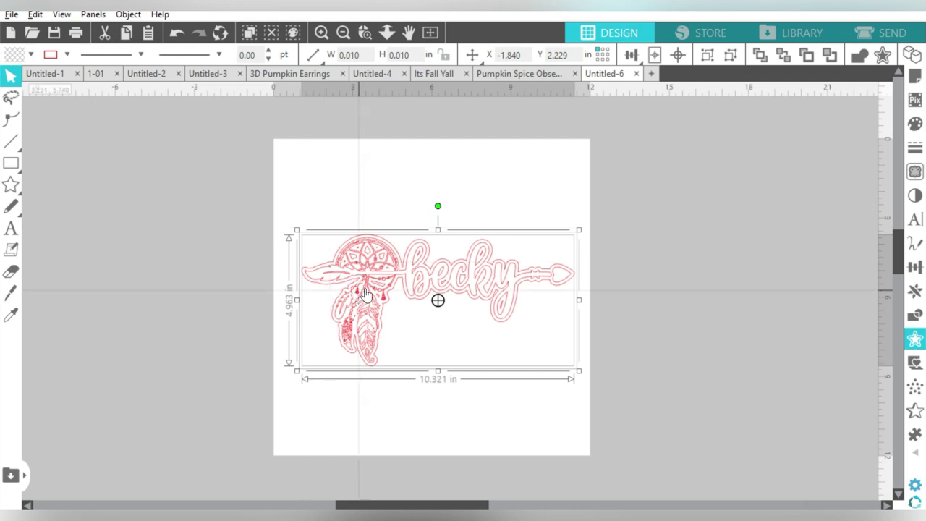
pyautogui.moveTo(370, 282); pyautogui.dragTo(364, 280)
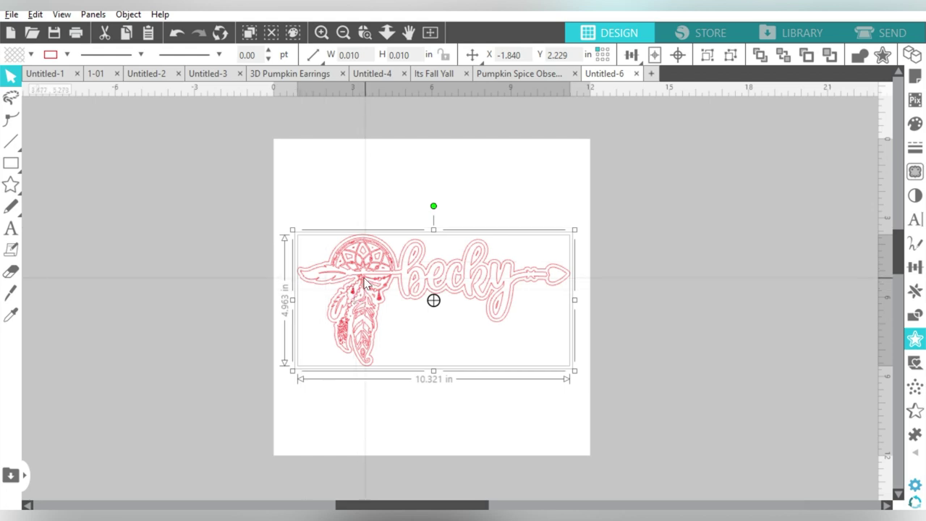
pyautogui.click(357, 190)
pyautogui.click(357, 271)
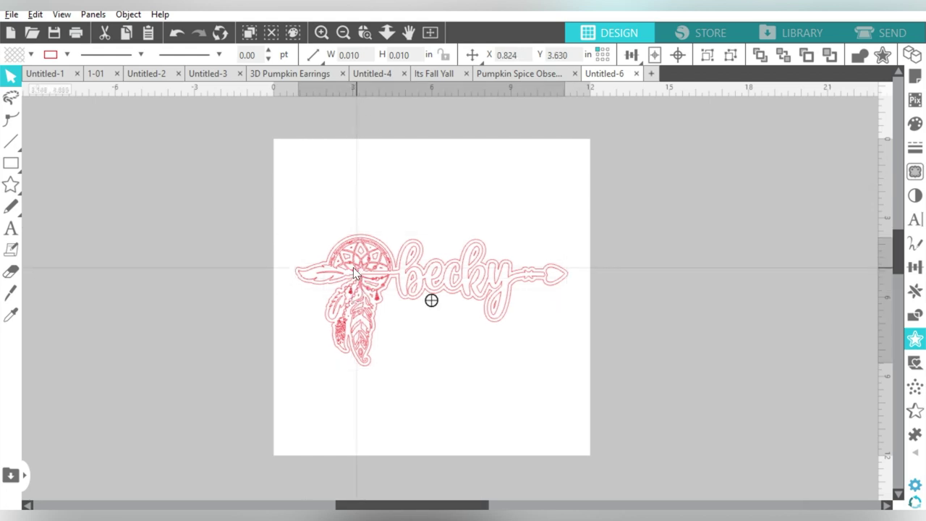
# - Fill the design orange-red, the offset border pale pink, and remove outlines
pyautogui.click(30, 55)
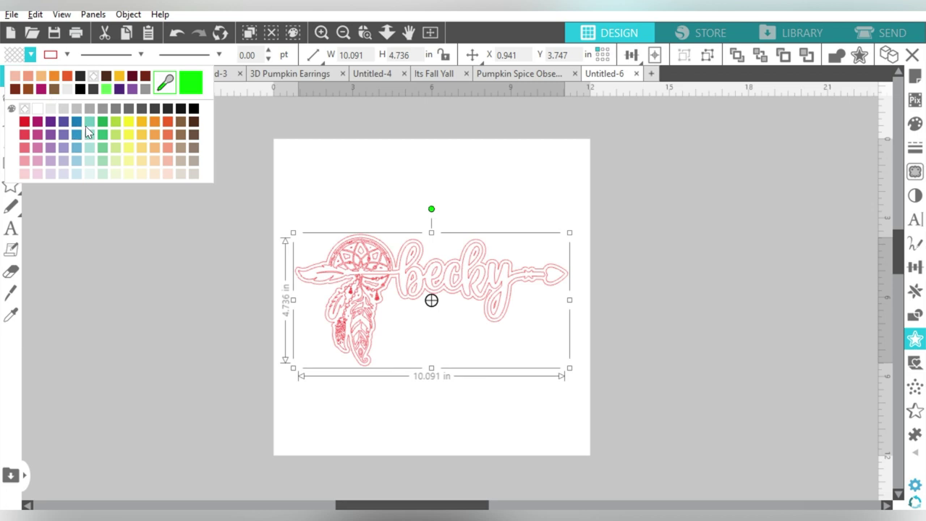
pyautogui.click(170, 123)
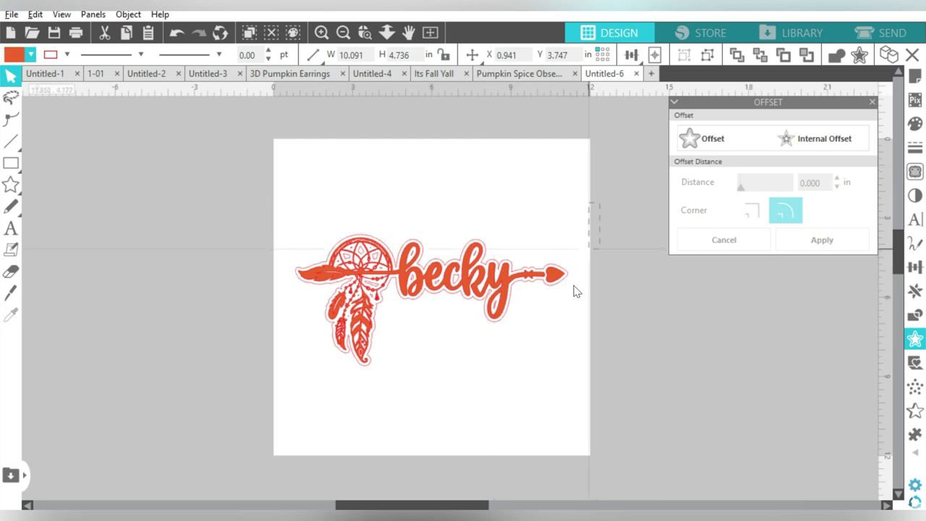
pyautogui.moveTo(599, 203); pyautogui.dragTo(569, 288)
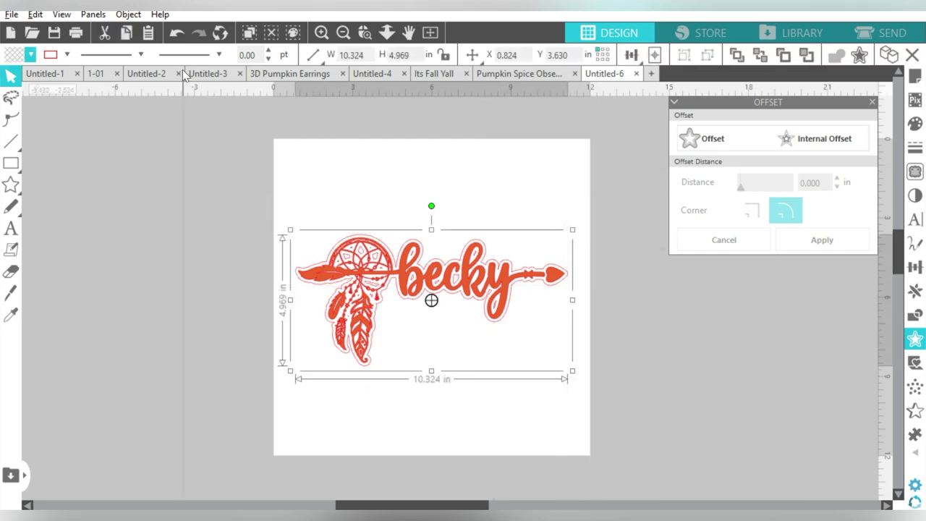
pyautogui.click(30, 54)
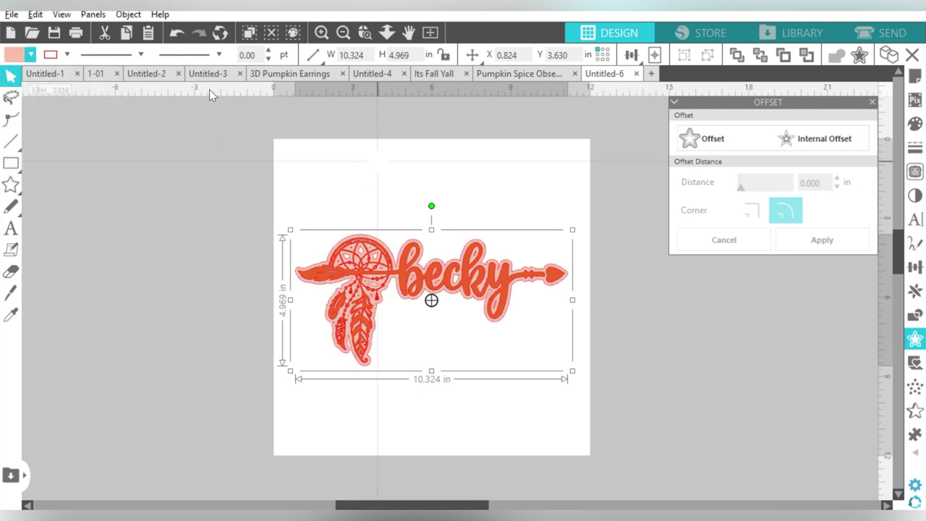
pyautogui.moveTo(306, 181); pyautogui.dragTo(393, 244)
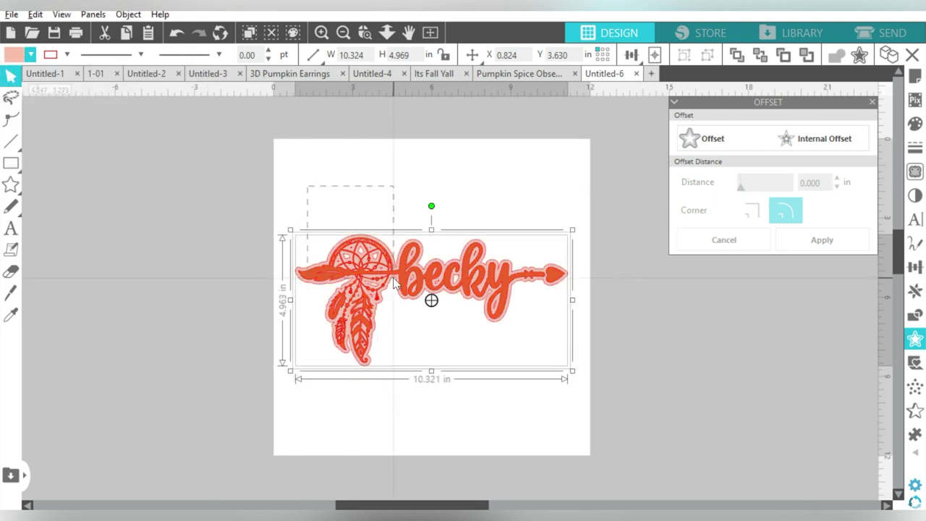
pyautogui.click(67, 54)
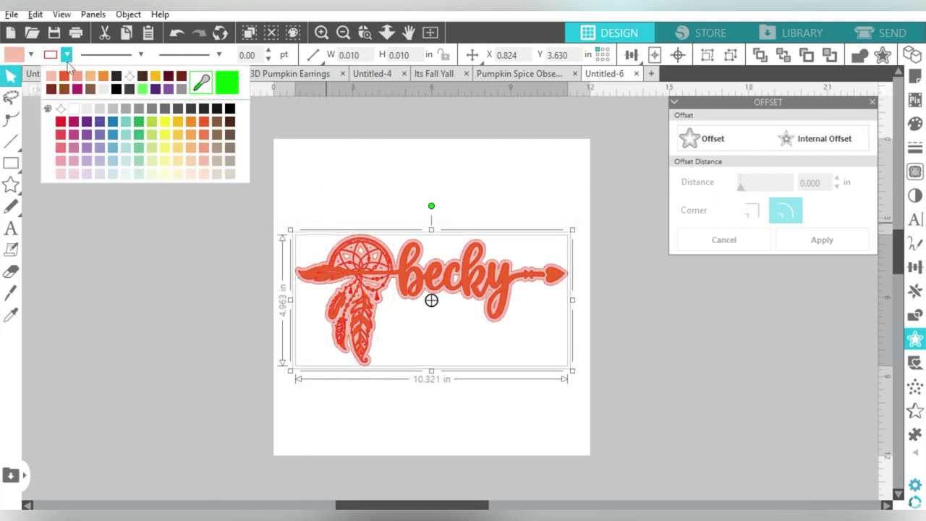
pyautogui.click(61, 109)
pyautogui.click(512, 201)
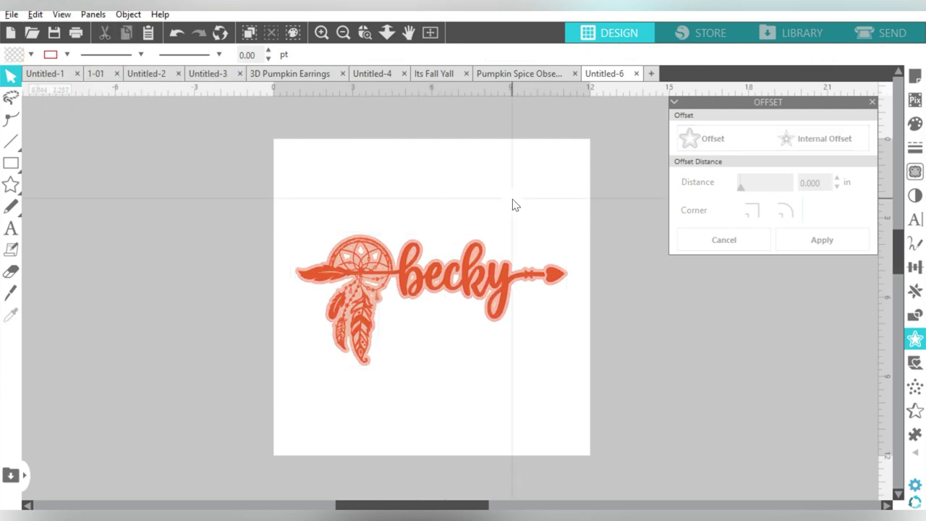
pyautogui.moveTo(469, 266)
pyautogui.mouseDown()
pyautogui.moveTo(470, 239)
pyautogui.moveTo(475, 290)
pyautogui.moveTo(470, 282)
pyautogui.mouseUp()
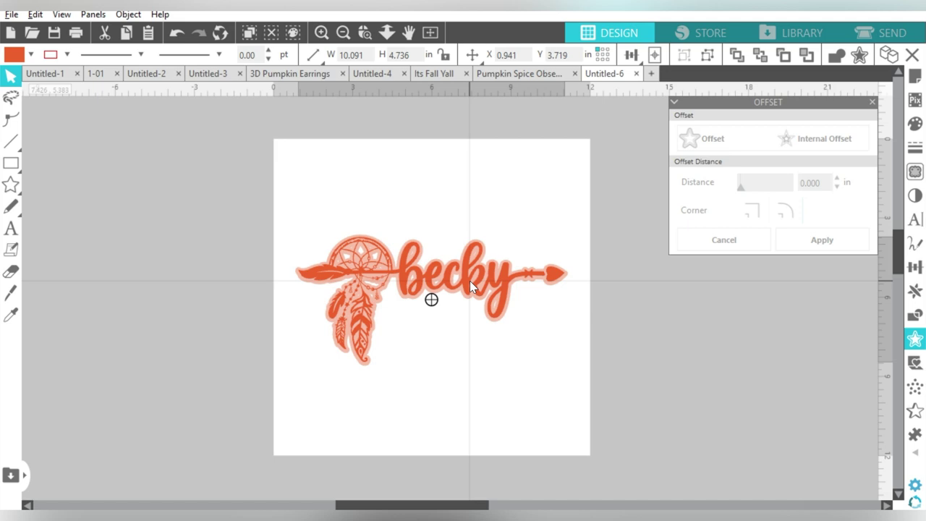
pyautogui.press('Escape')
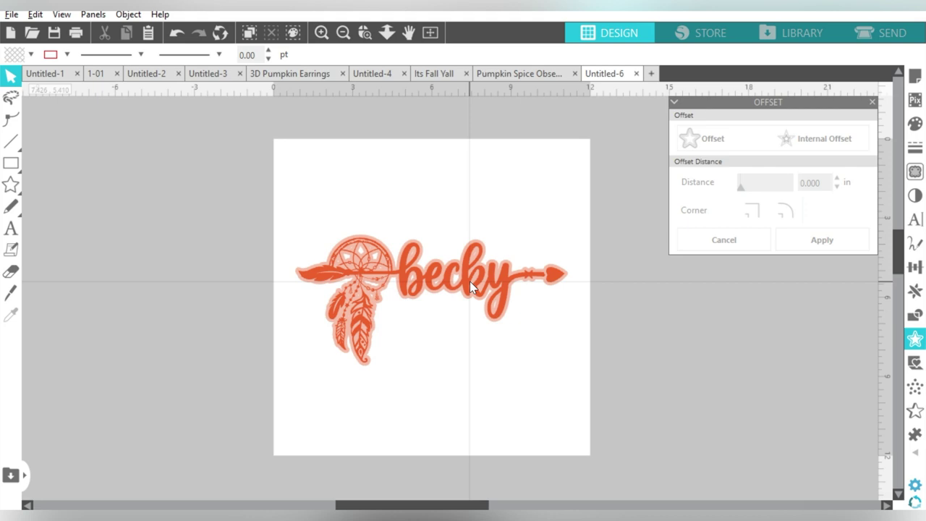
# - Save the design to the Desktop hard drive as an SVG named becky
pyautogui.click(12, 14)
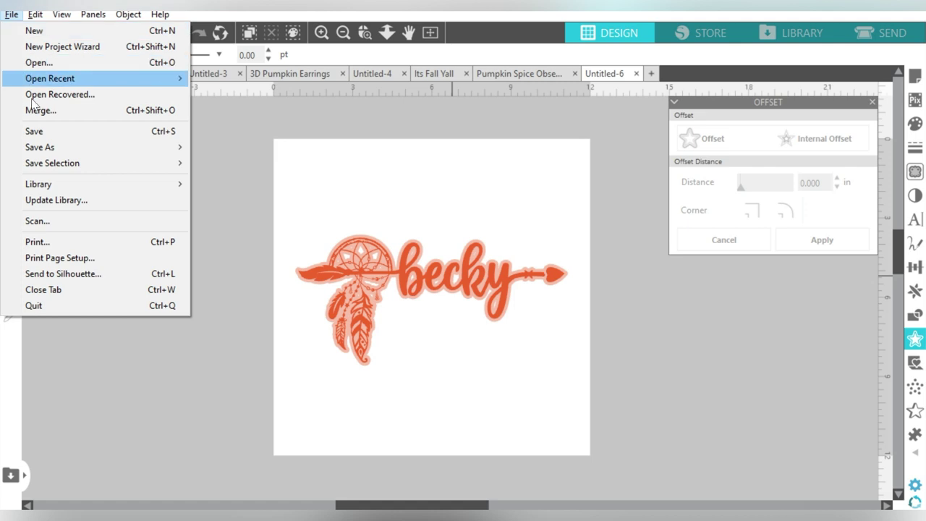
pyautogui.click(209, 146)
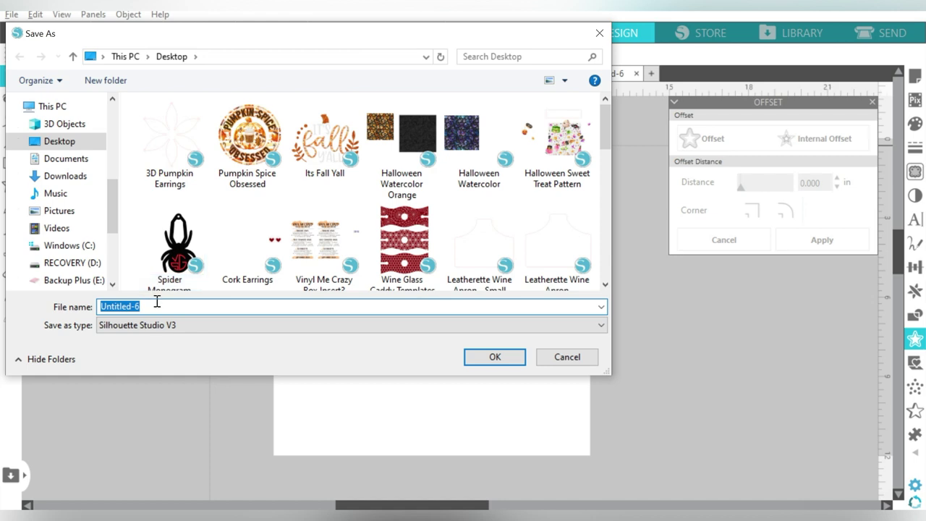
pyautogui.write('be')
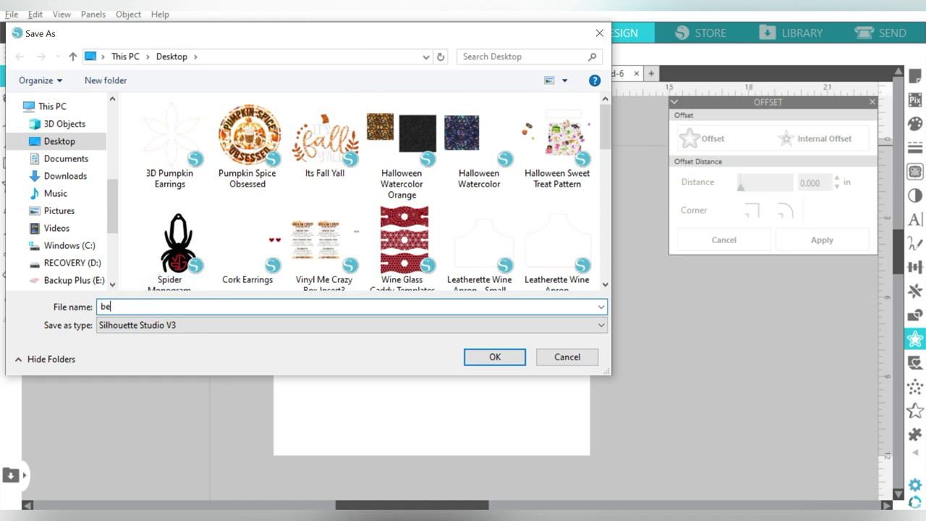
pyautogui.write('cky')
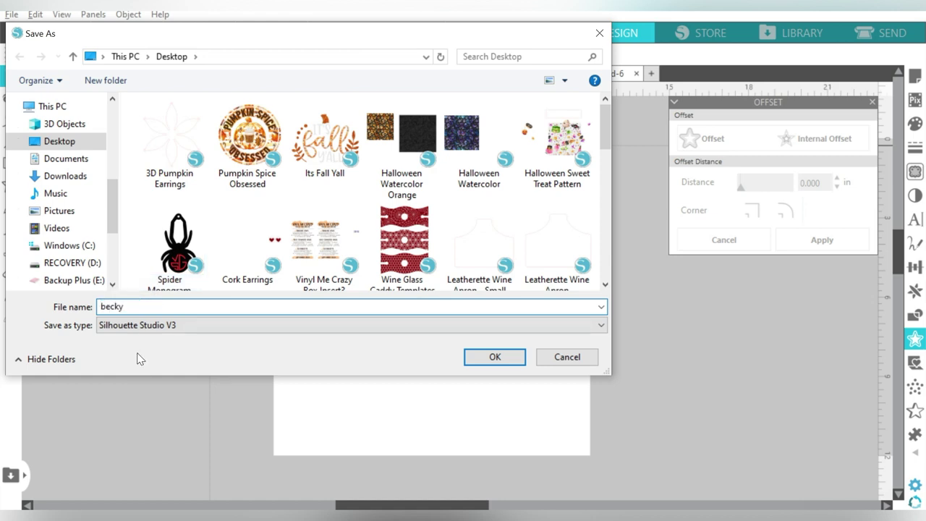
pyautogui.click(152, 327)
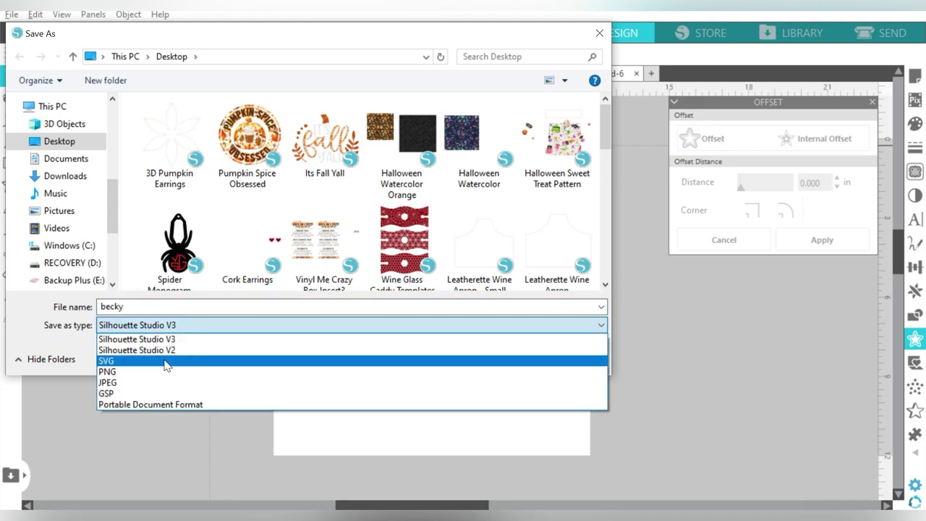
pyautogui.click(165, 362)
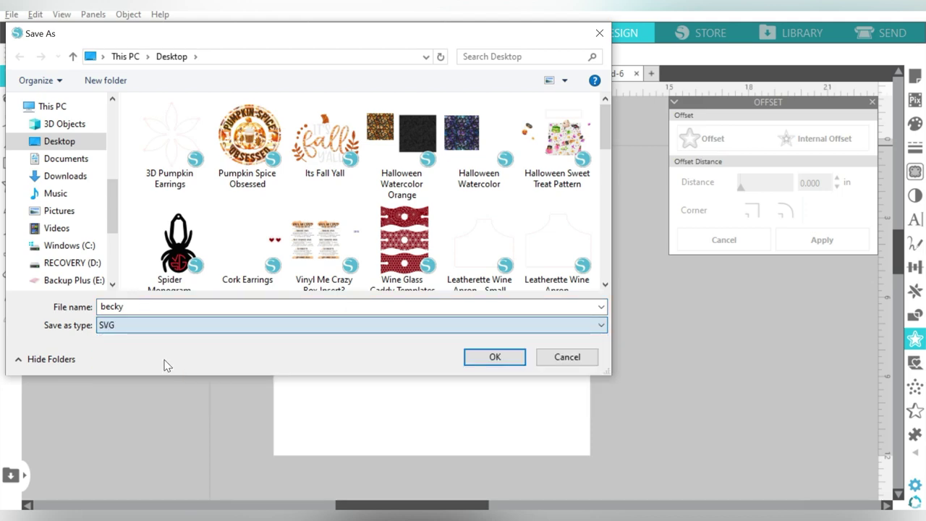
pyautogui.click(499, 356)
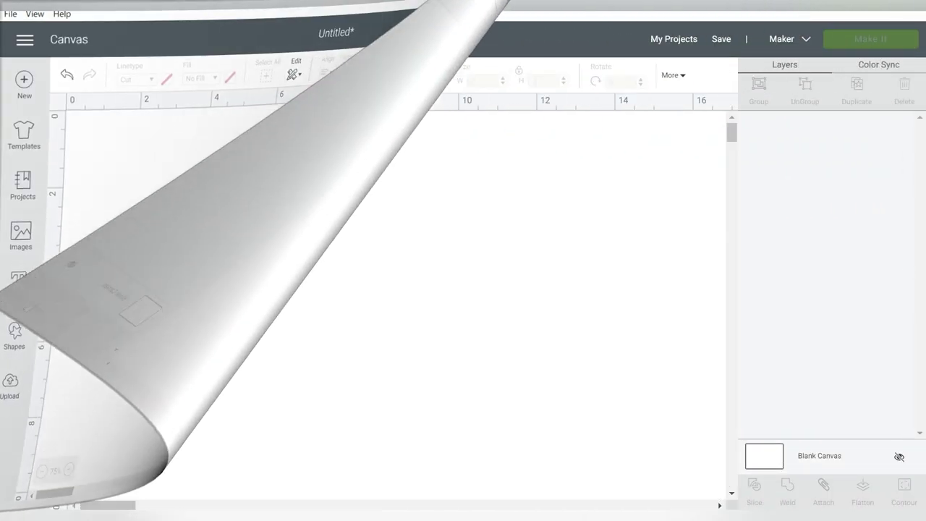
# - Upload the becky SVG from the Desktop into Cricut Design Space and insert it onto the canvas
pyautogui.click(26, 391)
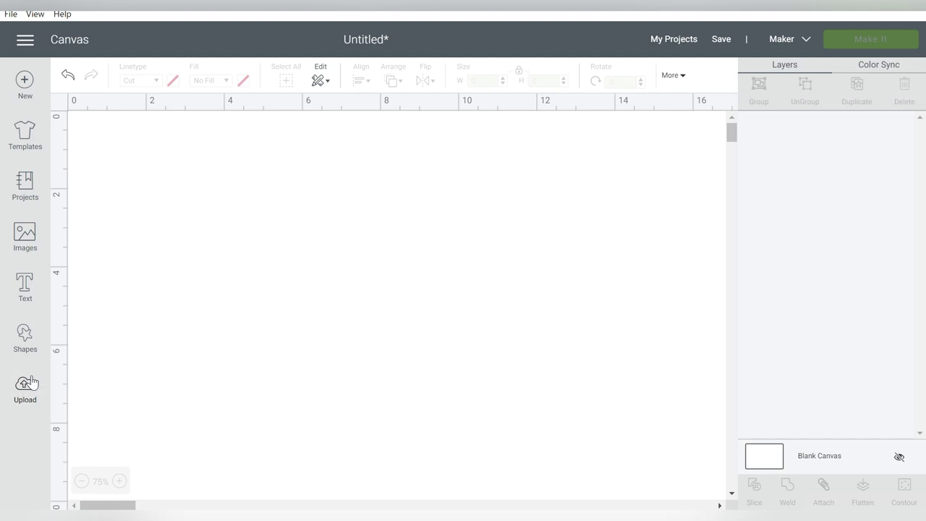
pyautogui.click(265, 266)
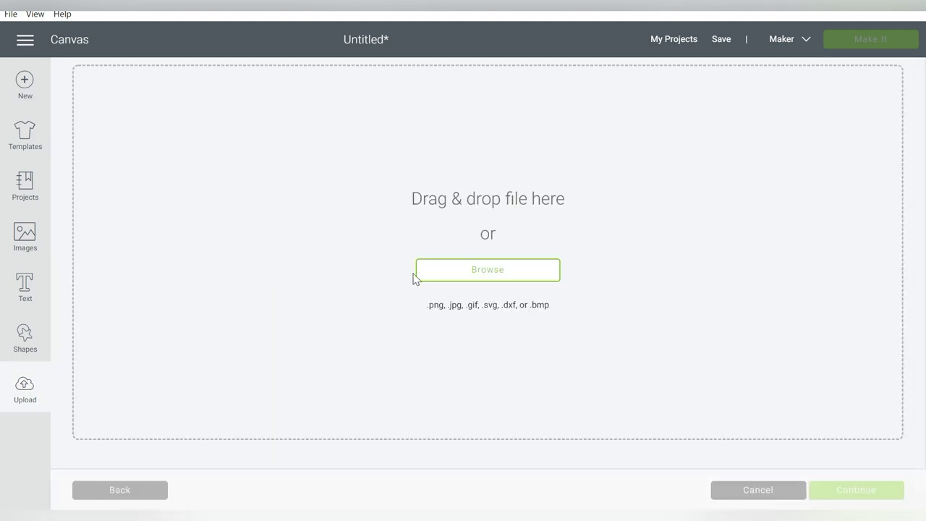
pyautogui.click(449, 278)
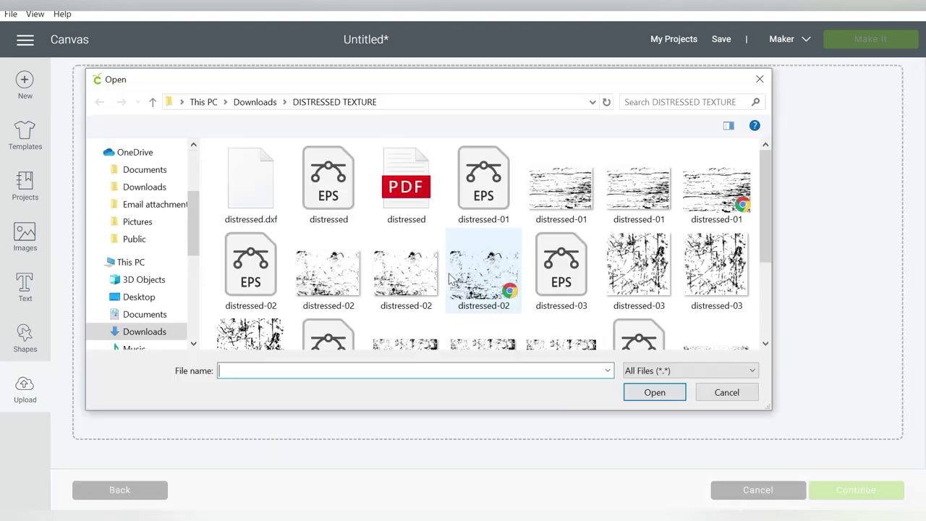
pyautogui.click(139, 298)
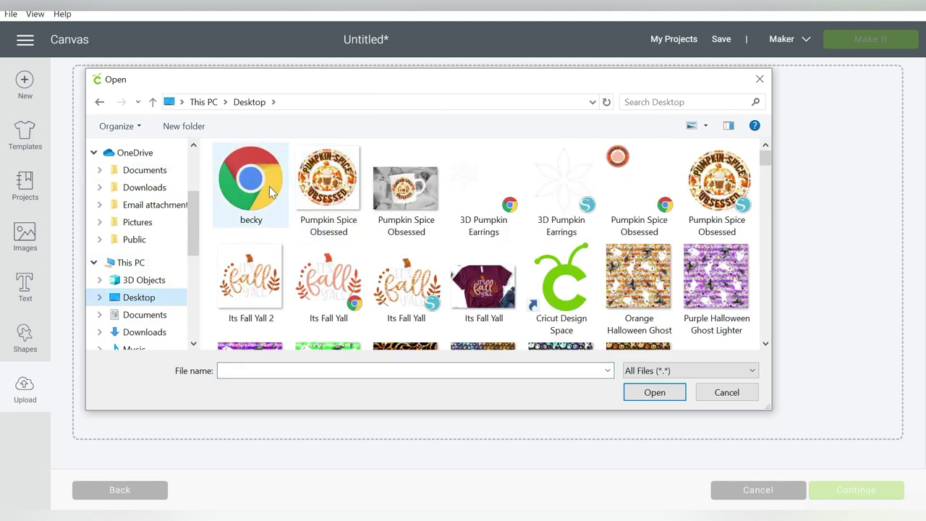
pyautogui.doubleClick(248, 181)
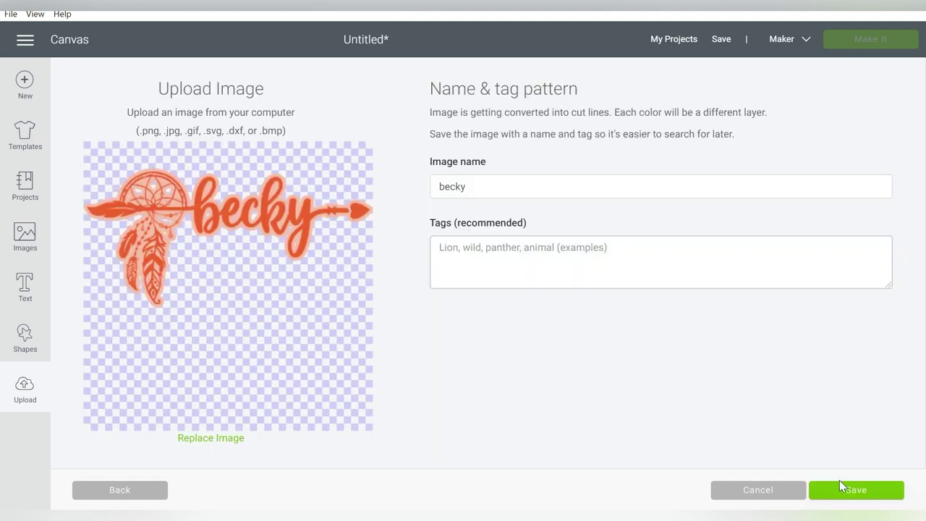
pyautogui.click(838, 483)
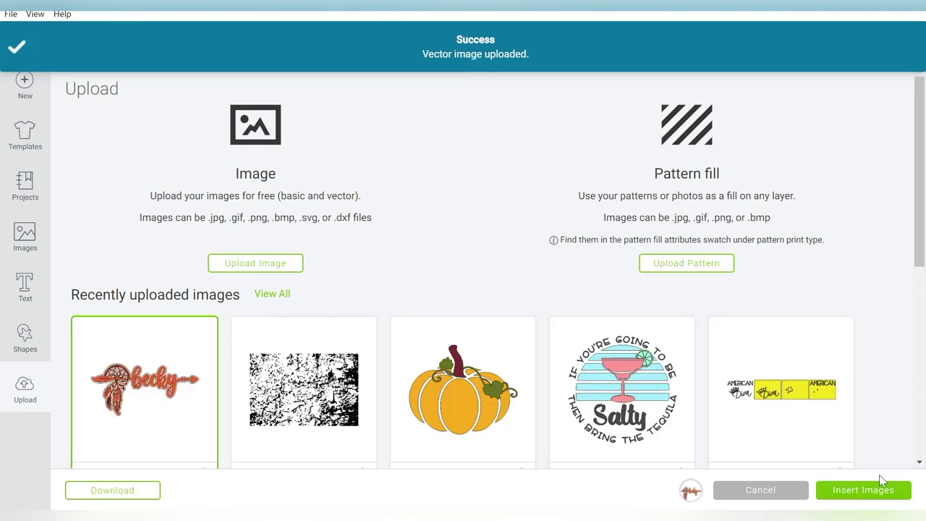
pyautogui.click(878, 490)
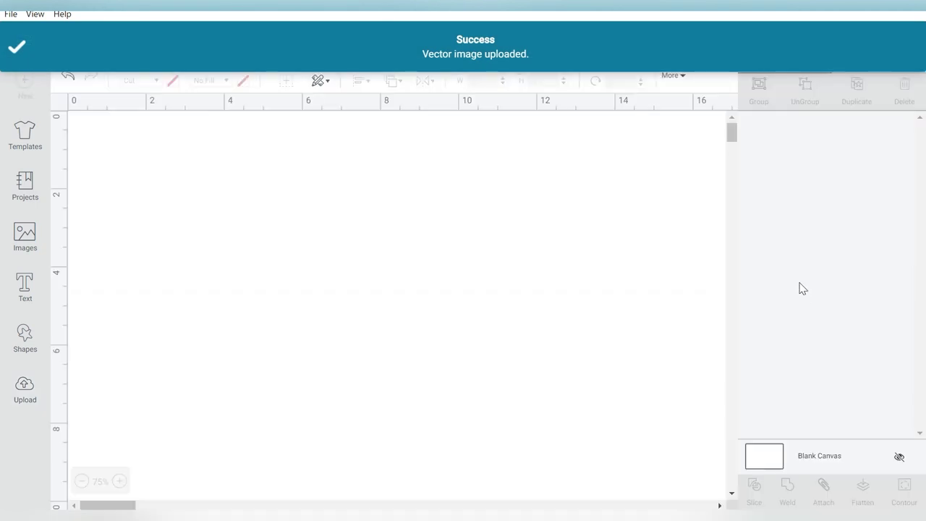
# - Move the becky design to the top left and resize it to 10.321 x 4.968 inches
pyautogui.moveTo(402, 410); pyautogui.dragTo(542, 478)
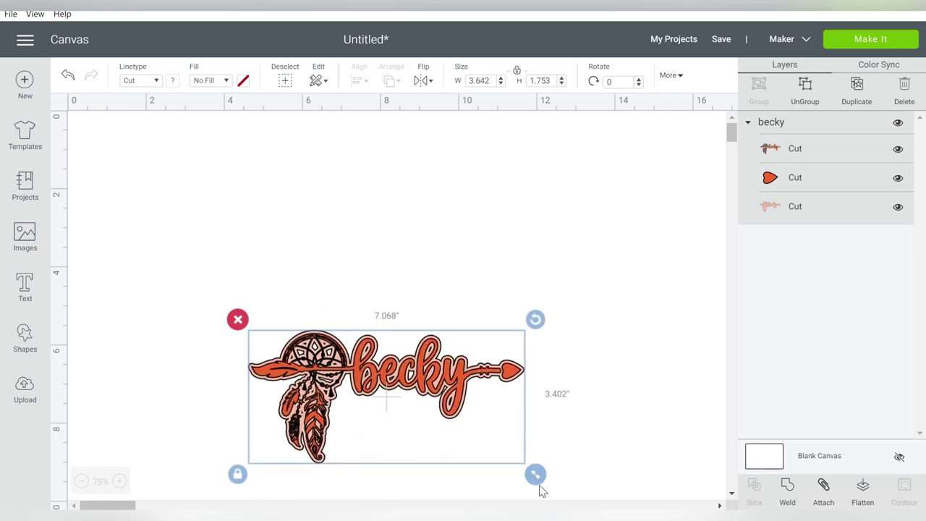
pyautogui.moveTo(457, 389); pyautogui.dragTo(376, 235)
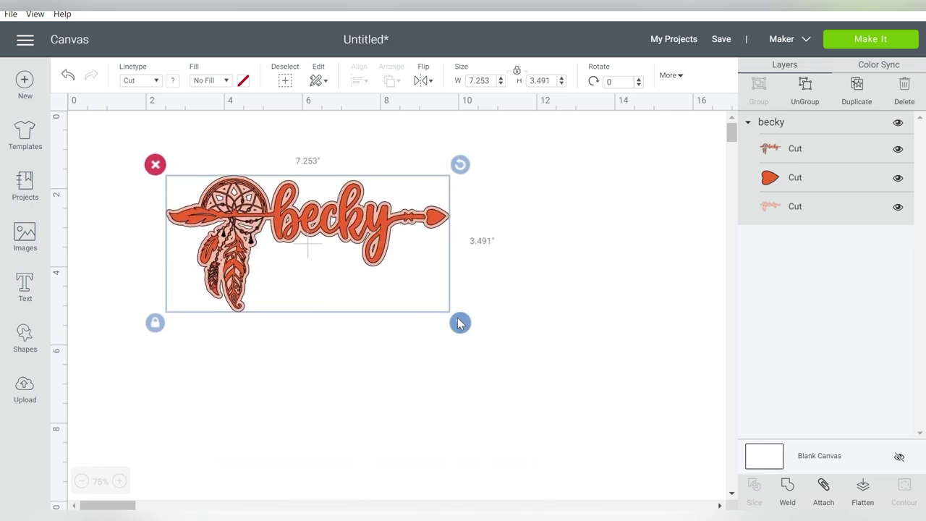
pyautogui.moveTo(471, 328); pyautogui.dragTo(601, 390)
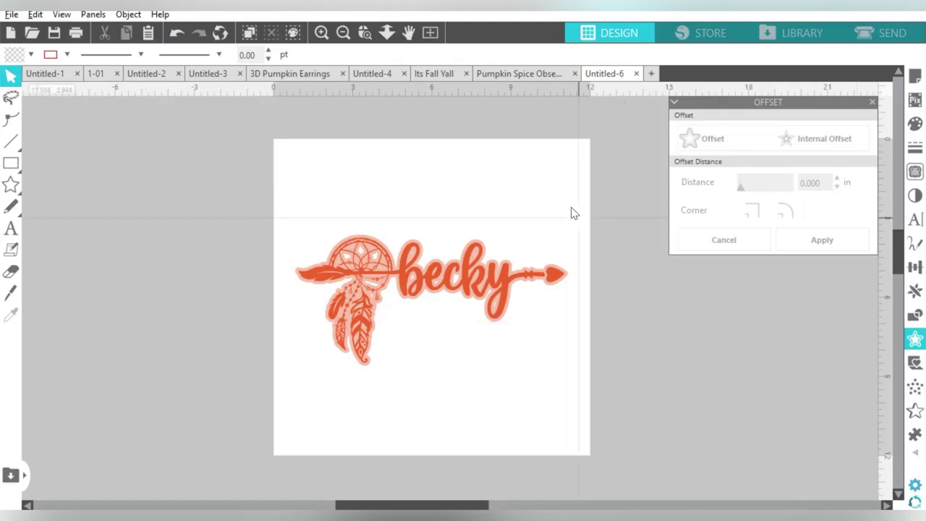
pyautogui.moveTo(569, 210); pyautogui.dragTo(492, 282)
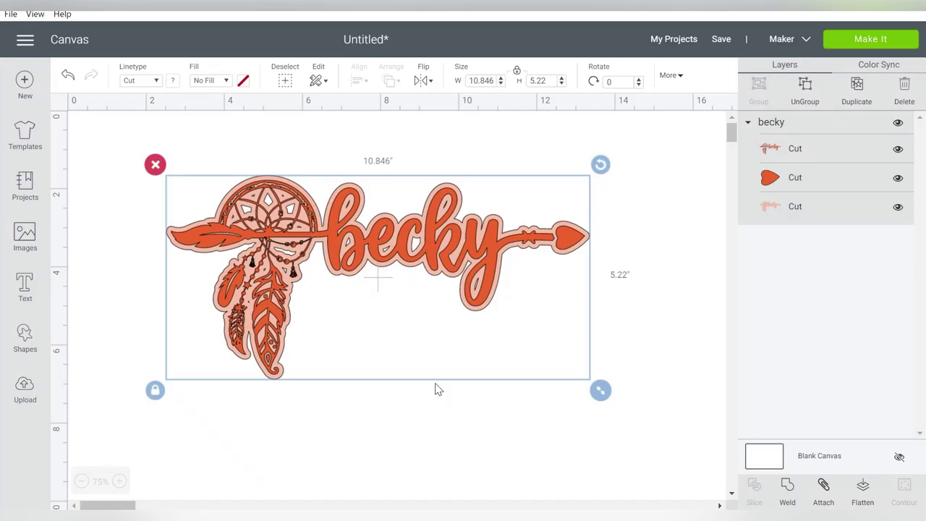
pyautogui.doubleClick(495, 79)
pyautogui.write('10.32')
pyautogui.write('1')
pyautogui.press('Return')
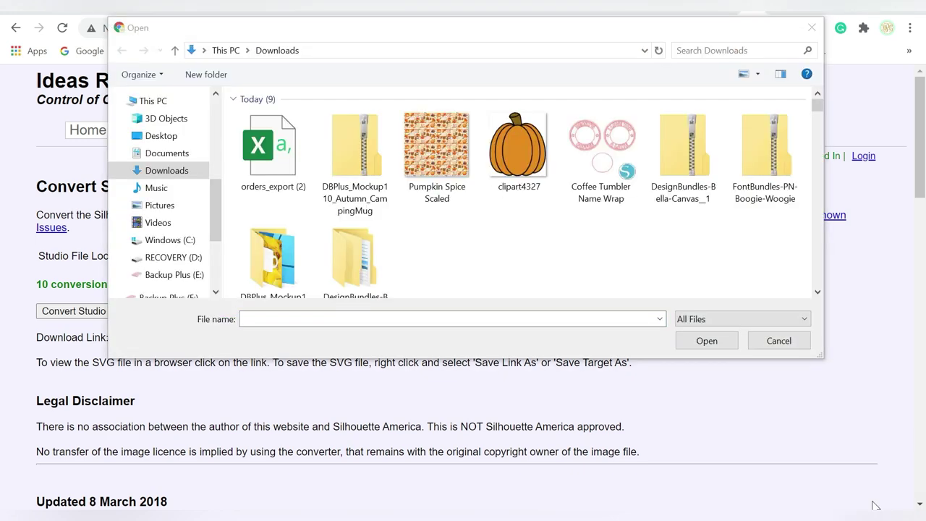
# - Load the becky 2 Studio file from the Desktop into the converter and convert it to SVG
pyautogui.click(176, 136)
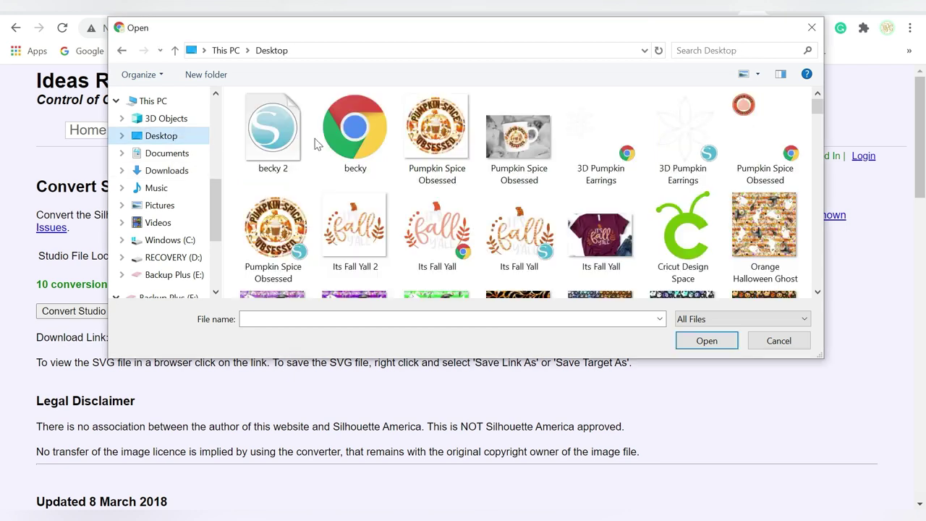
pyautogui.click(284, 140)
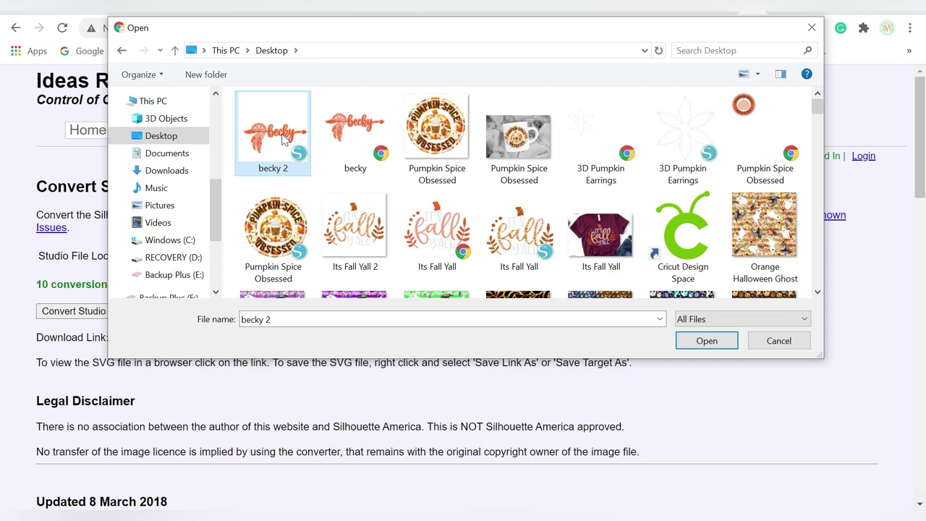
pyautogui.click(707, 342)
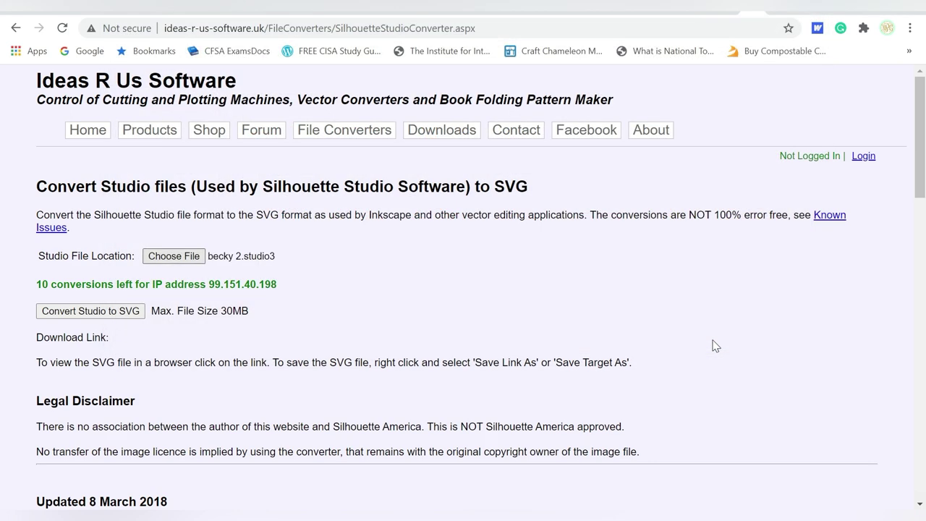
pyautogui.click(85, 313)
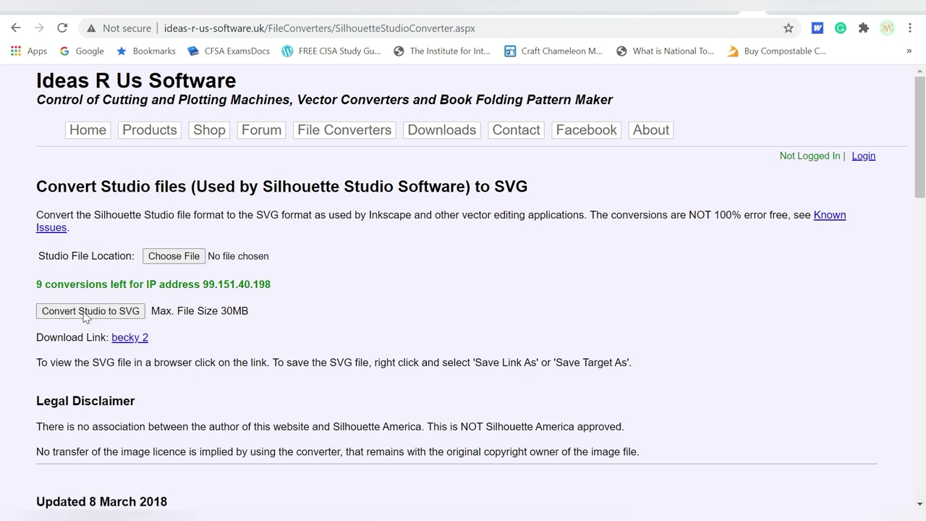
# - Save the becky 2 SVG download link to the Desktop as becky 2.svg
pyautogui.rightClick(133, 345)
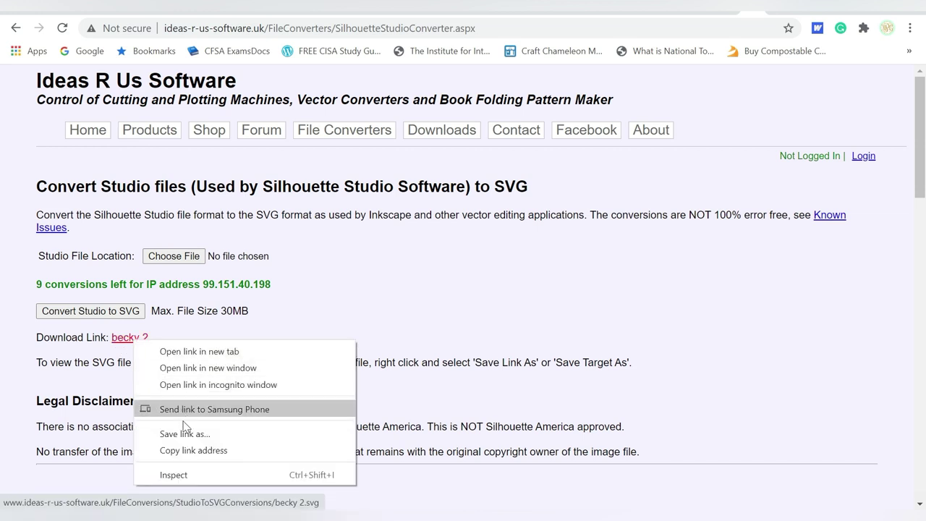
pyautogui.click(185, 434)
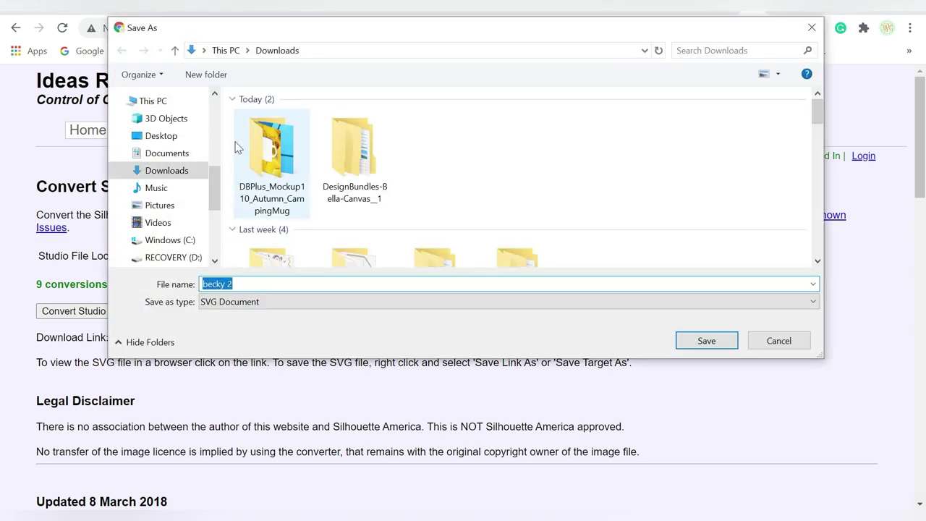
pyautogui.click(172, 136)
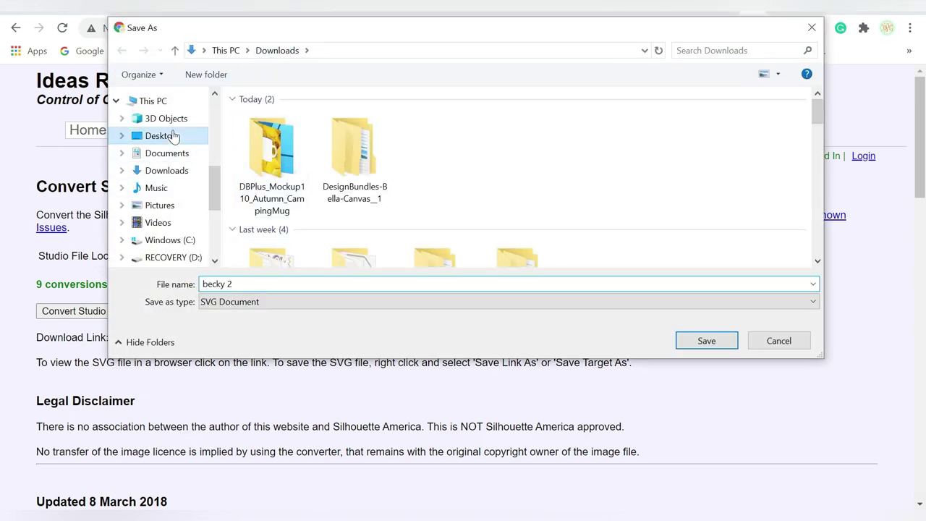
pyautogui.click(713, 340)
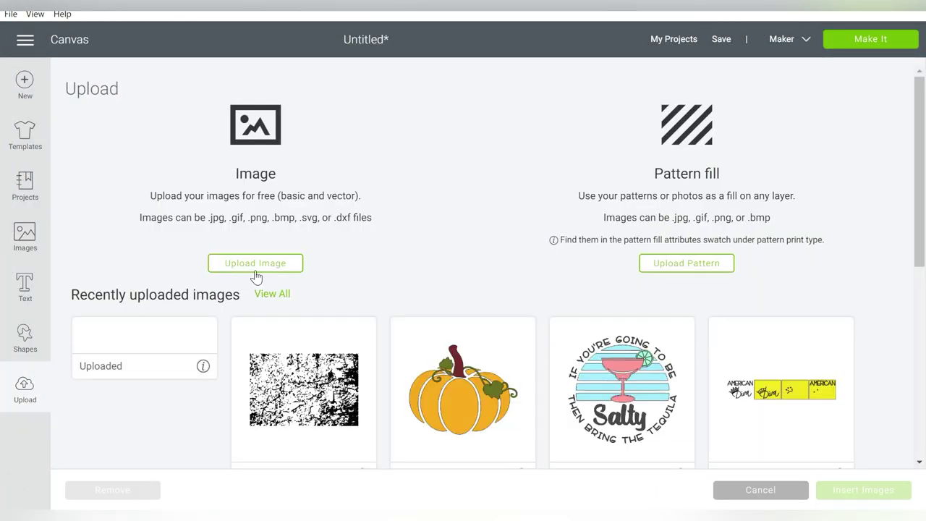
# - Upload becky 2.svg from the Desktop and place it on the canvas
pyautogui.click(260, 272)
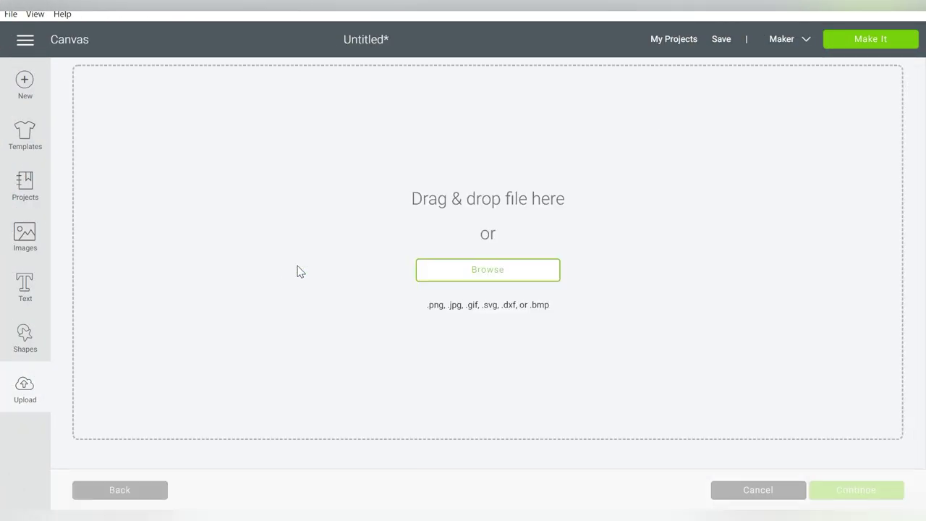
pyautogui.click(439, 276)
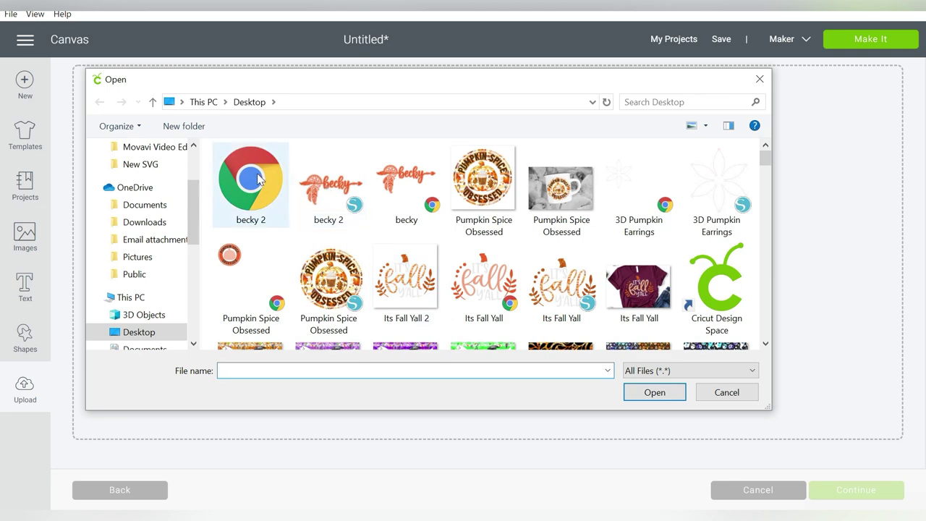
pyautogui.click(258, 180)
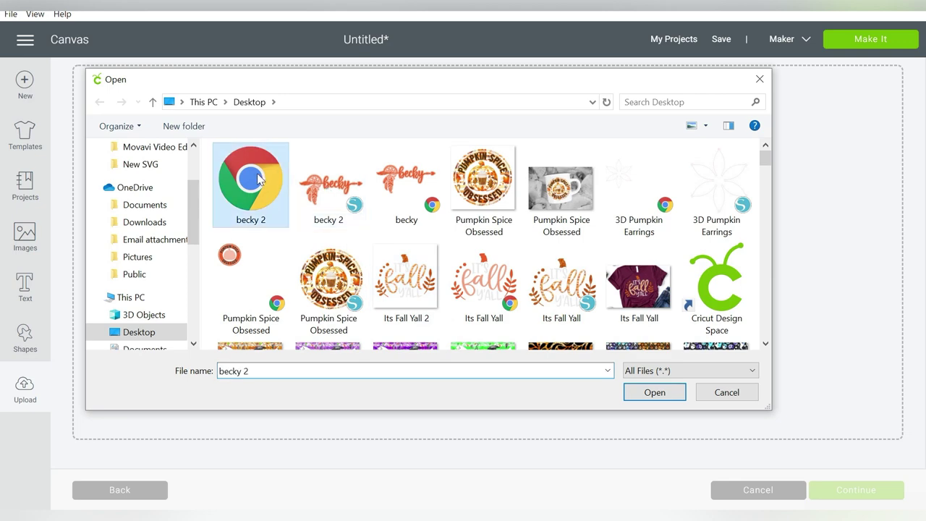
pyautogui.click(655, 392)
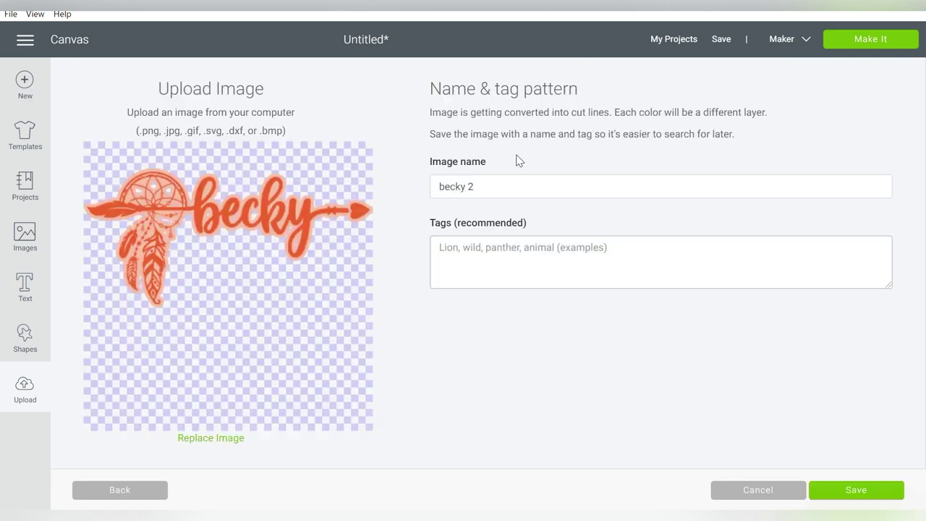
pyautogui.click(850, 490)
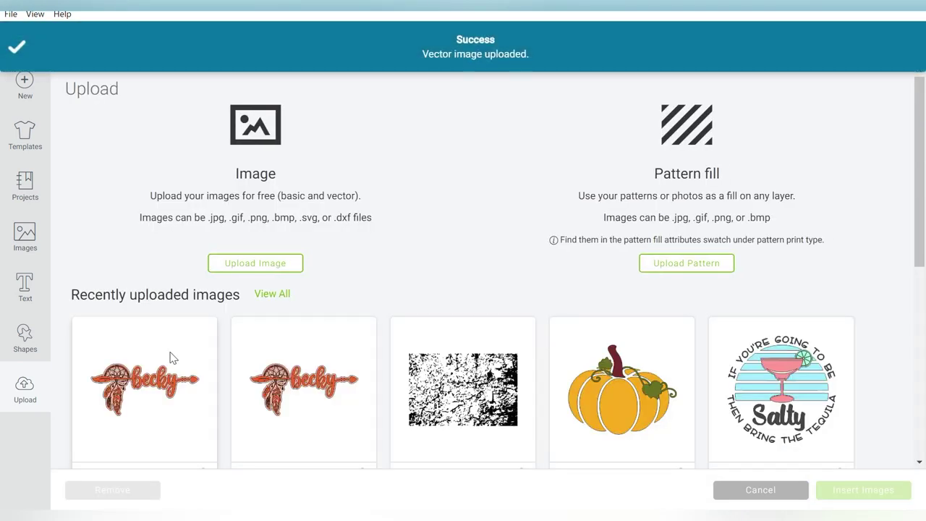
pyautogui.click(844, 490)
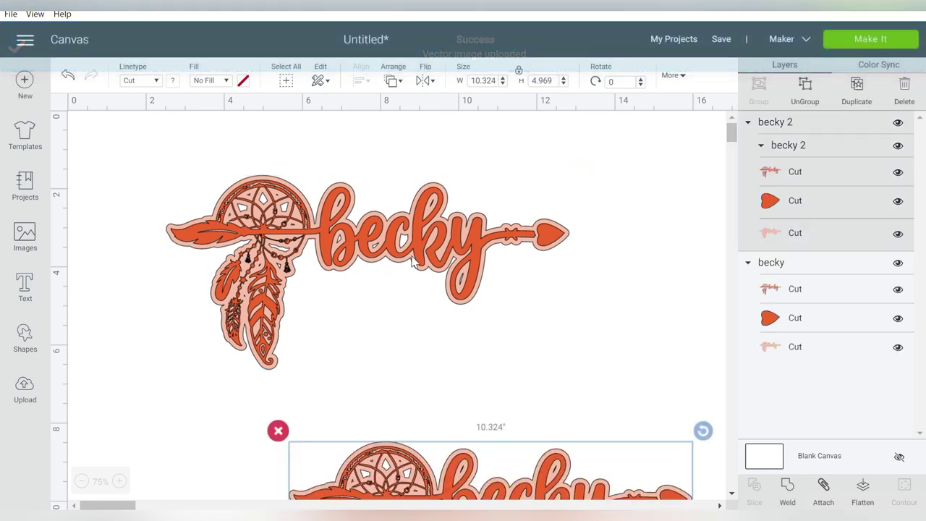
# - Move the two becky designs up and left so they sit side by side
pyautogui.moveTo(586, 209); pyautogui.dragTo(460, 282)
pyautogui.moveTo(464, 247); pyautogui.dragTo(393, 173)
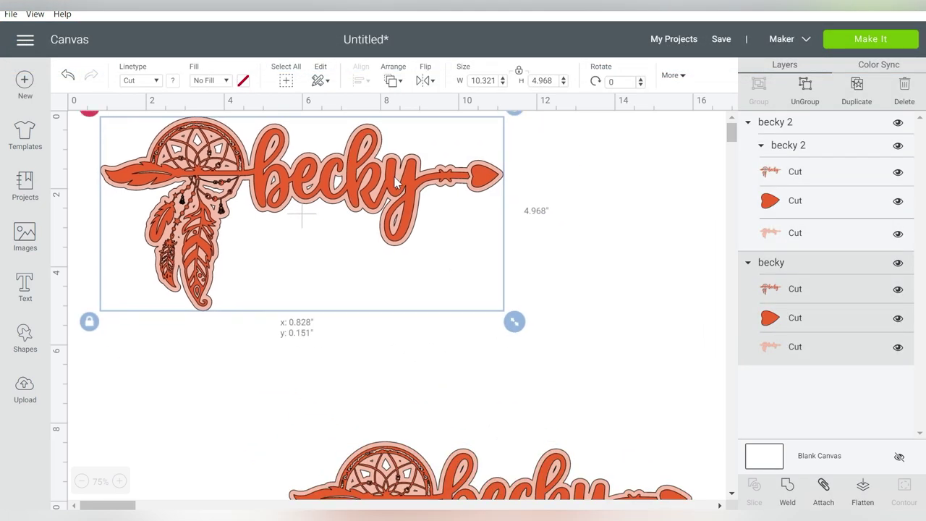
pyautogui.click(563, 491)
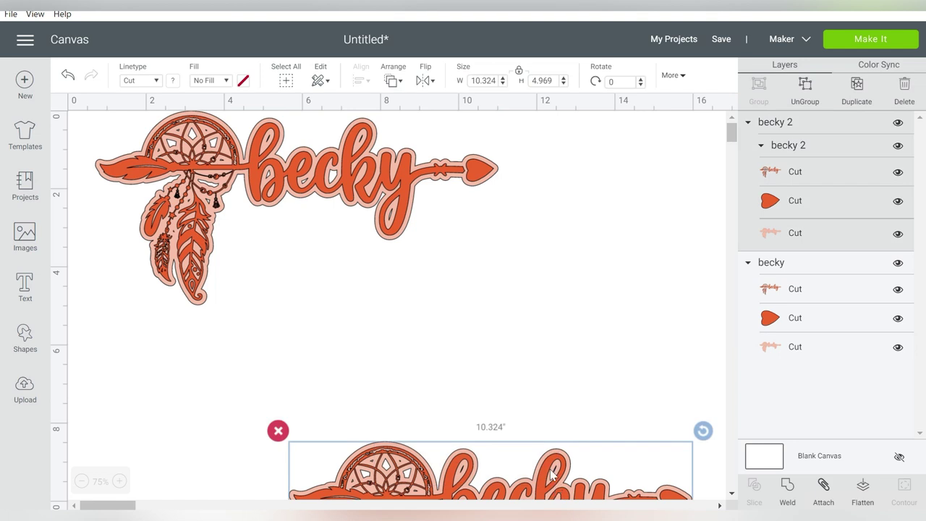
pyautogui.moveTo(556, 481); pyautogui.dragTo(517, 319)
# - Overlap the two designs to compare them, then select both and delete them
pyautogui.moveTo(390, 137)
pyautogui.mouseDown()
pyautogui.moveTo(364, 162)
pyautogui.moveTo(311, 176)
pyautogui.moveTo(409, 190)
pyautogui.mouseUp()
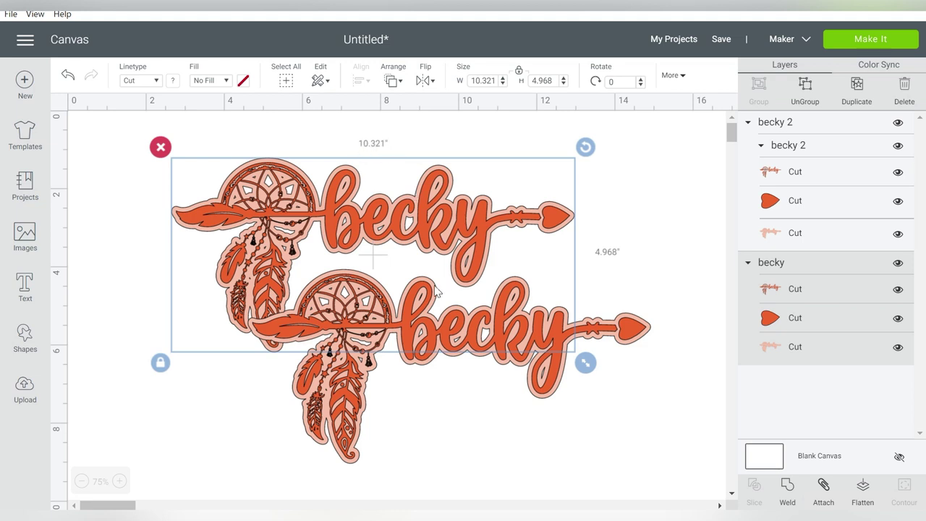
pyautogui.click(427, 314)
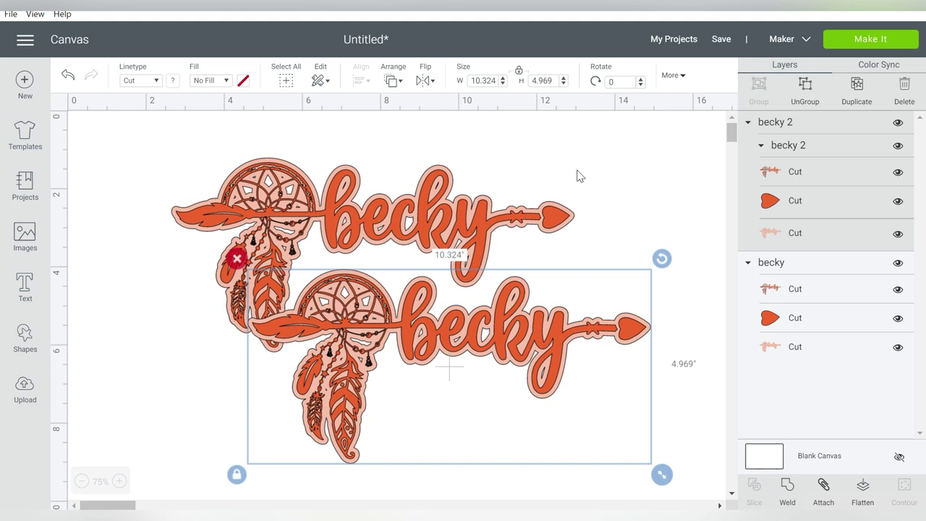
pyautogui.moveTo(578, 168); pyautogui.dragTo(433, 324)
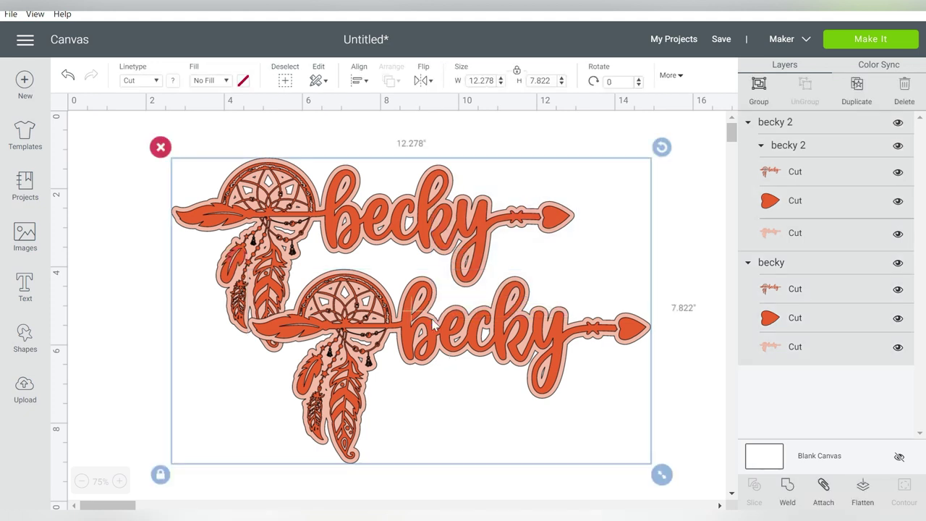
pyautogui.click(161, 147)
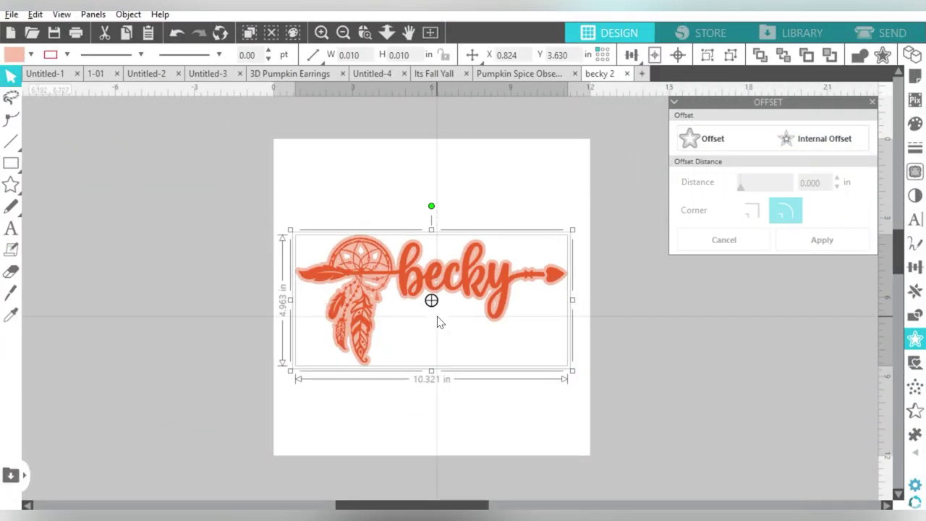
# - Fill the becky design with the rainbow pattern
pyautogui.click(468, 196)
pyautogui.click(469, 272)
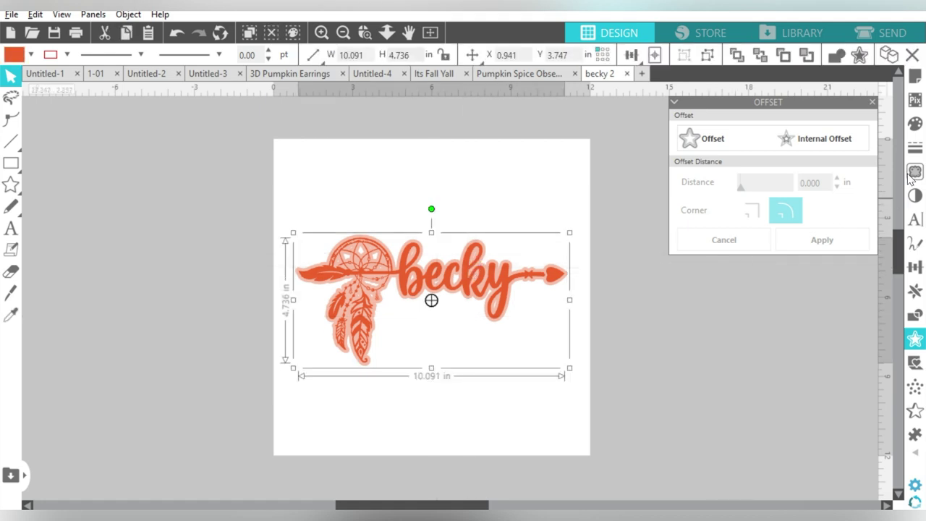
pyautogui.click(915, 124)
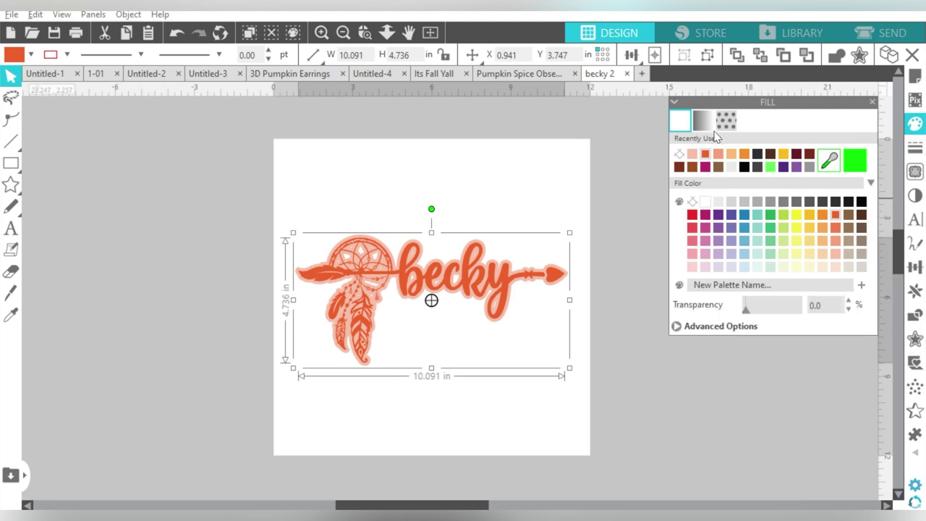
pyautogui.click(725, 121)
pyautogui.moveTo(872, 173); pyautogui.dragTo(874, 270)
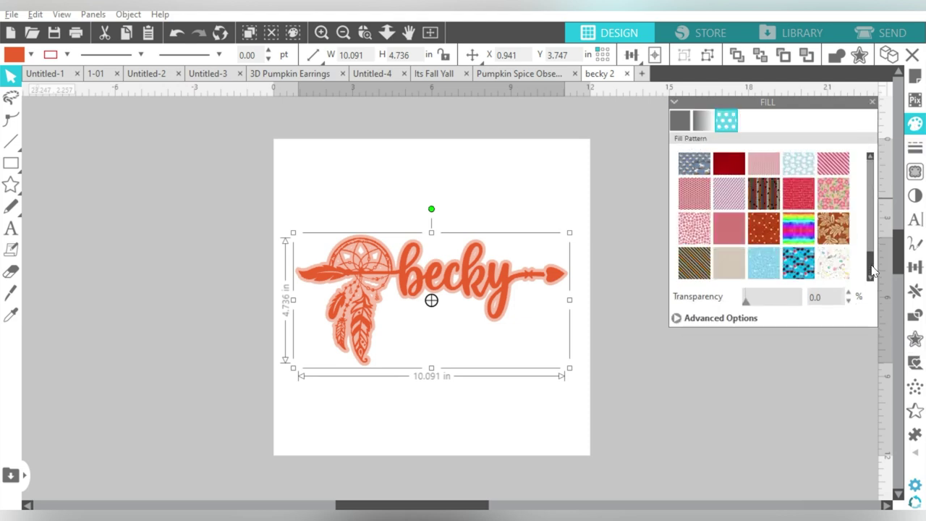
pyautogui.click(801, 236)
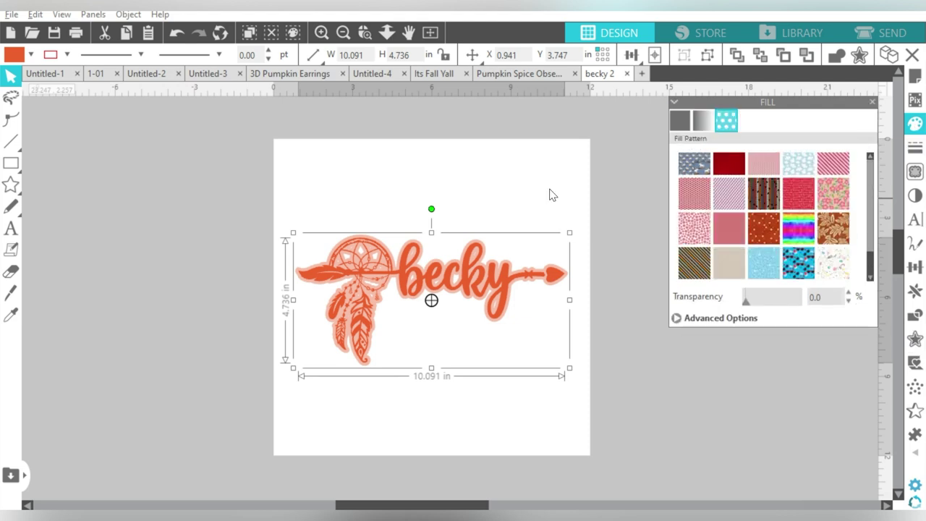
pyautogui.click(320, 33)
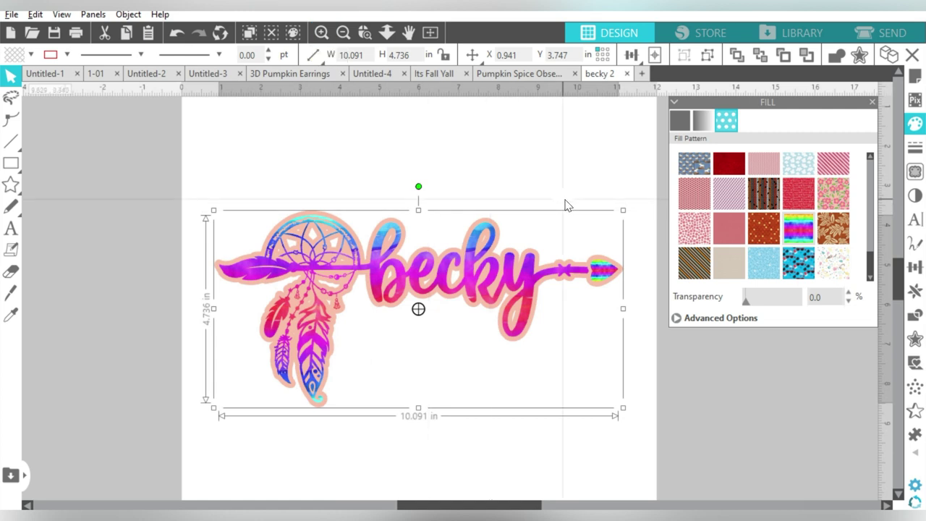
# - Set the peach offset shape's fill to none
pyautogui.click(602, 268)
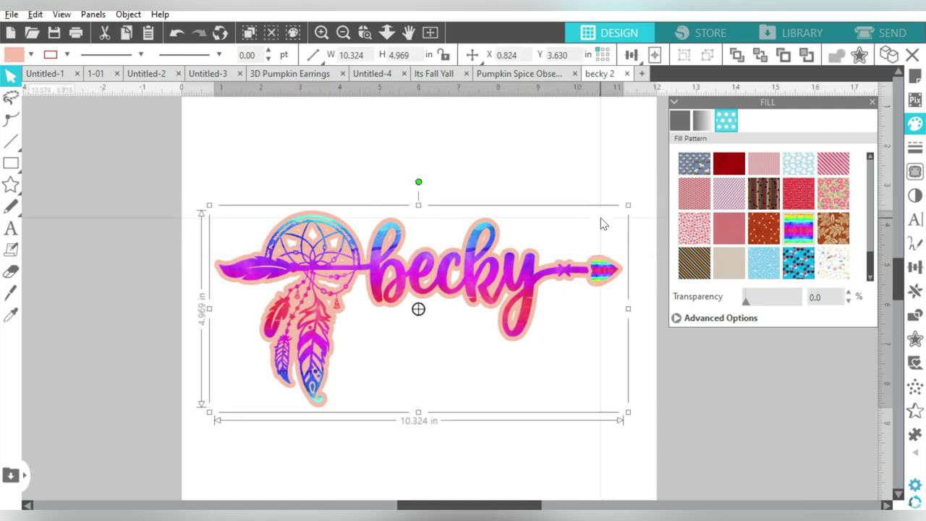
pyautogui.click(31, 55)
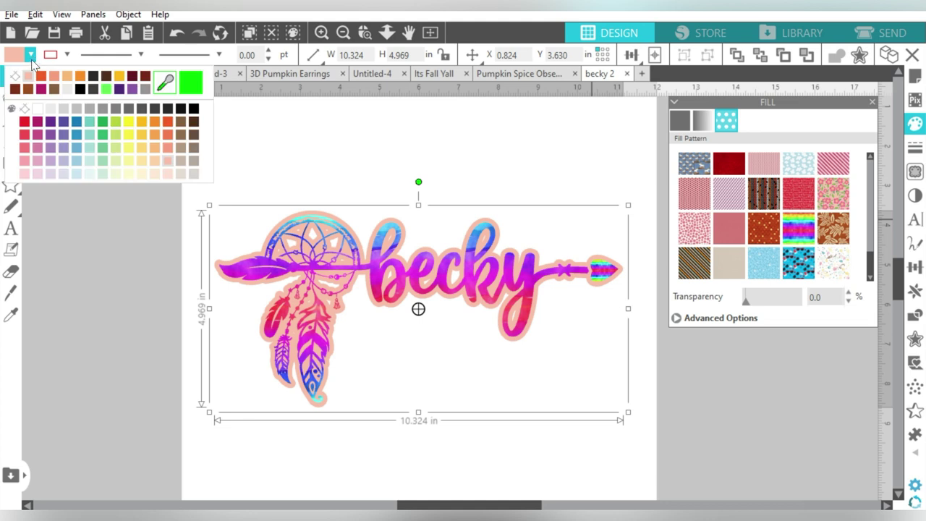
pyautogui.click(38, 109)
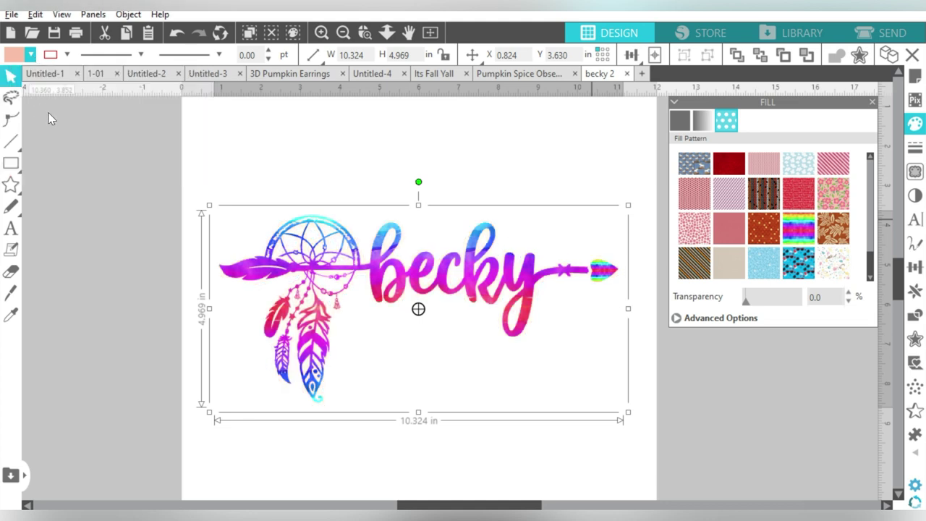
pyautogui.click(344, 142)
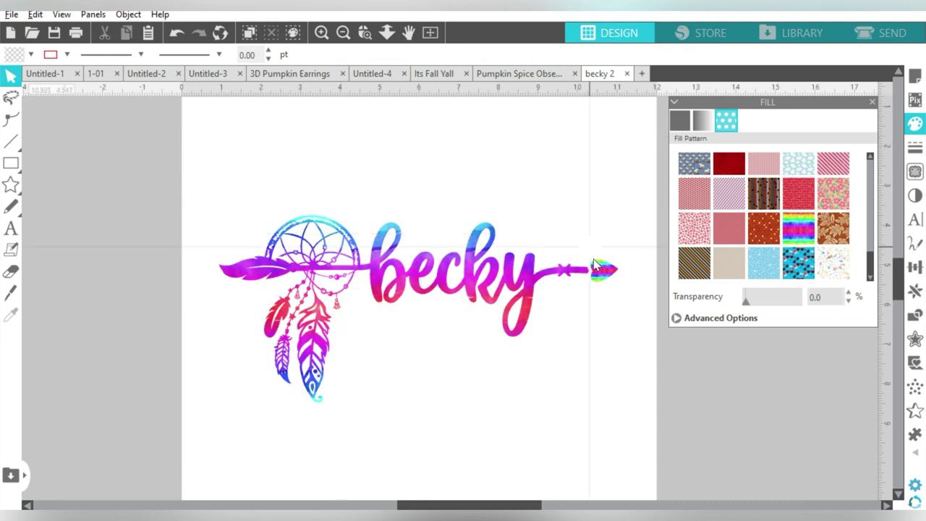
# - Make the becky design a compound path and reapply the rainbow pattern fill
pyautogui.click(605, 281)
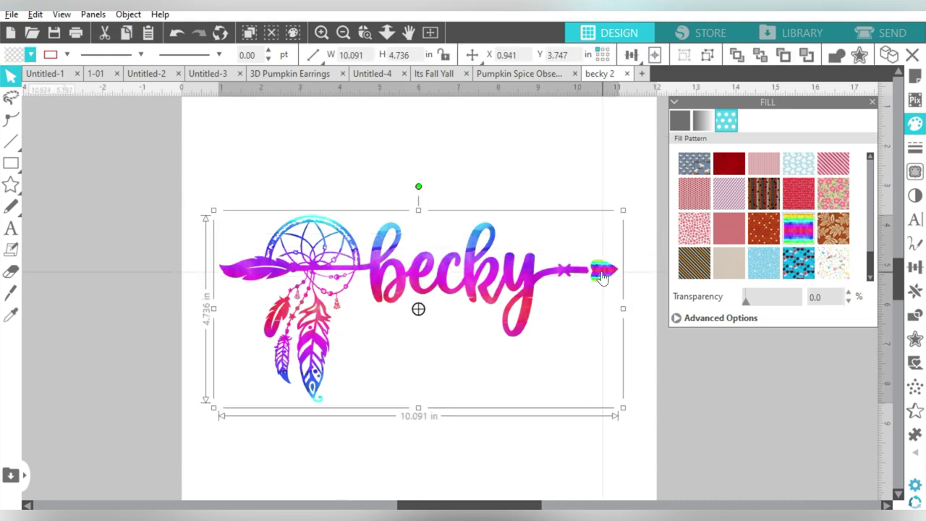
pyautogui.rightClick(600, 274)
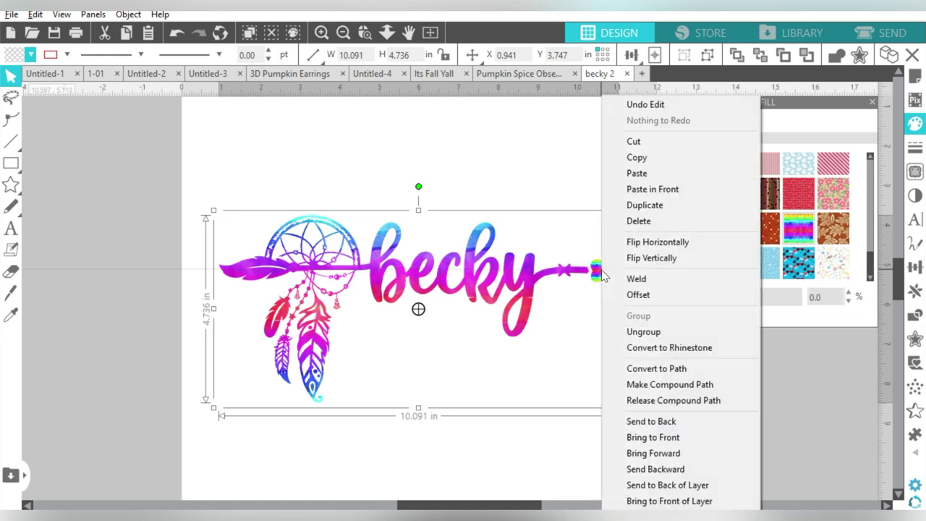
pyautogui.click(636, 385)
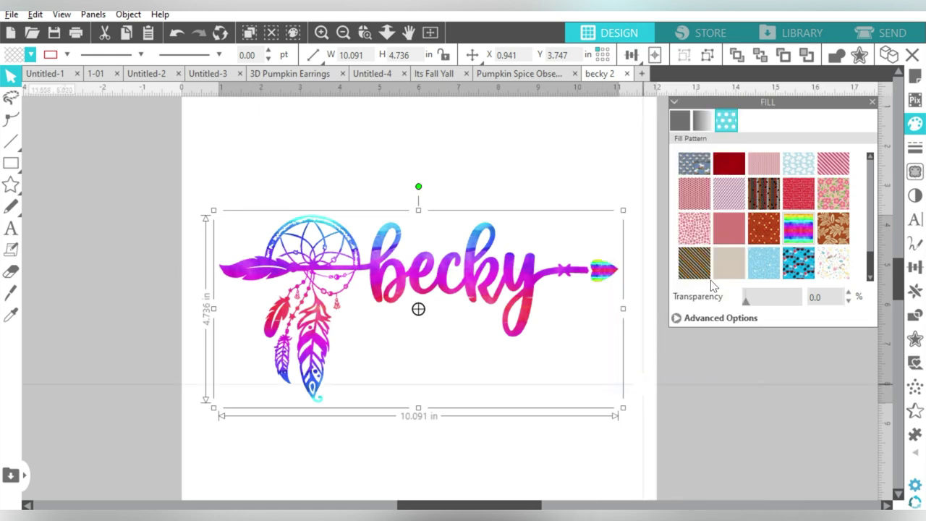
pyautogui.click(799, 229)
pyautogui.click(735, 318)
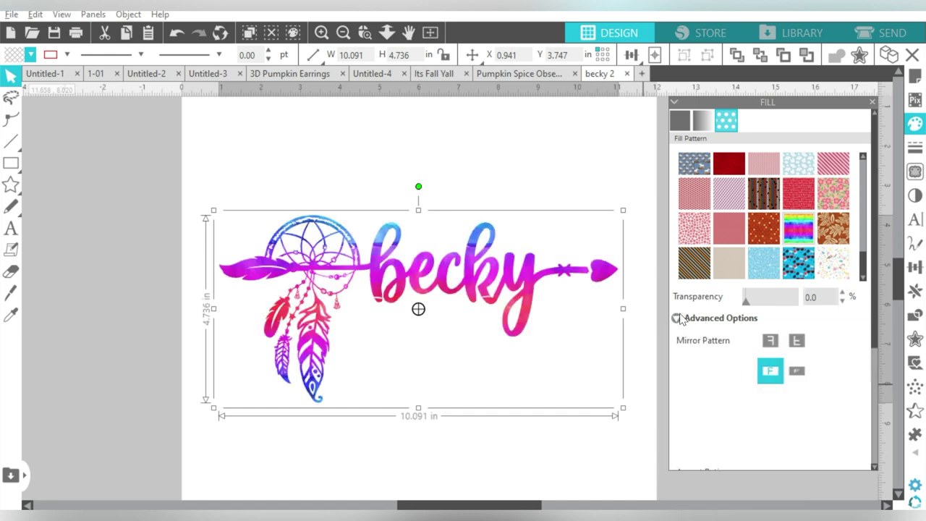
pyautogui.moveTo(242, 127); pyautogui.dragTo(462, 327)
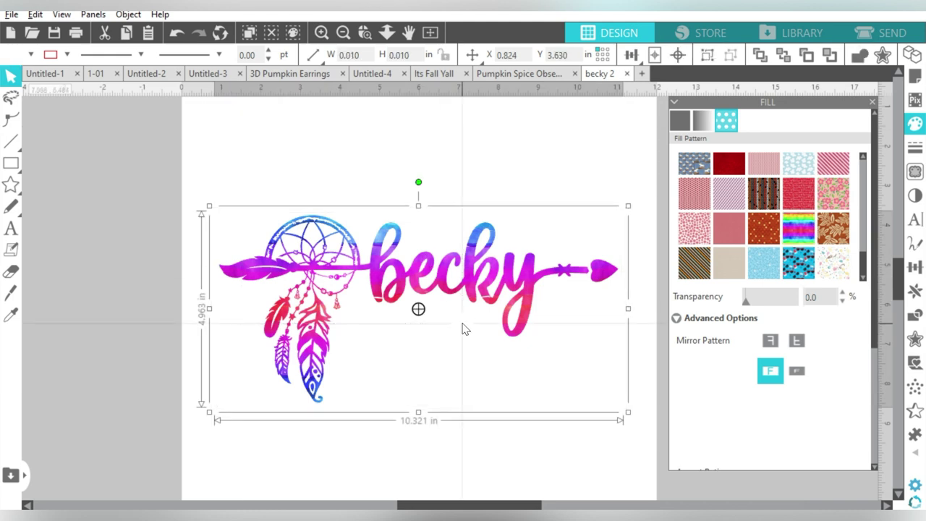
pyautogui.click(11, 15)
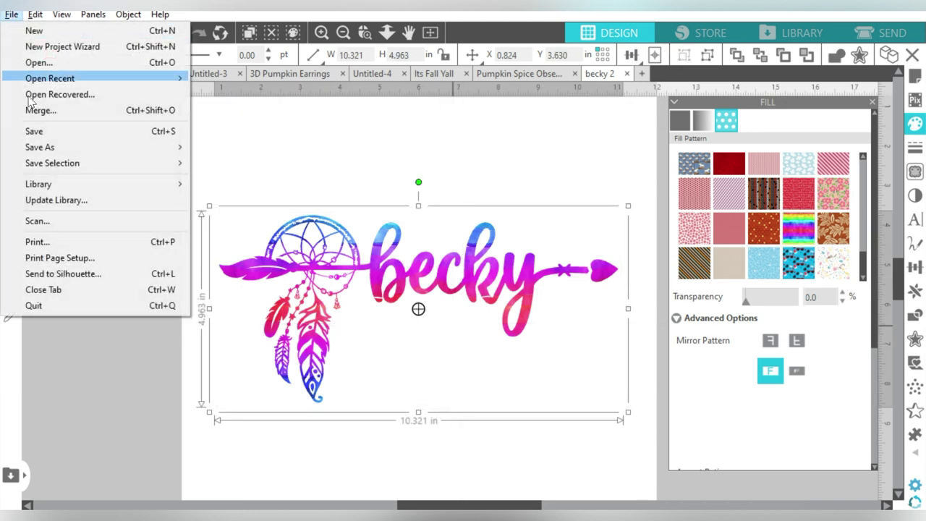
pyautogui.moveTo(40, 147)
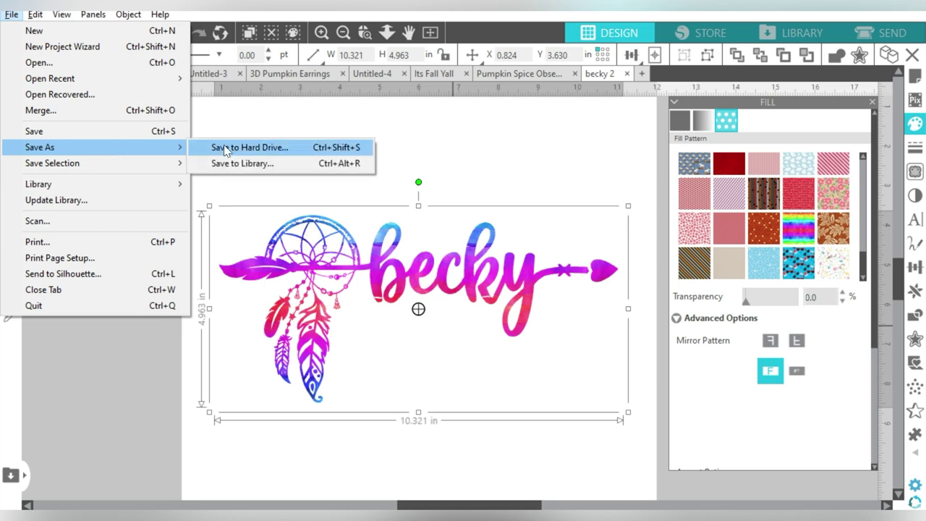
# - Export becky 2 as a 4096-pixel PNG with a transparent background
pyautogui.click(226, 148)
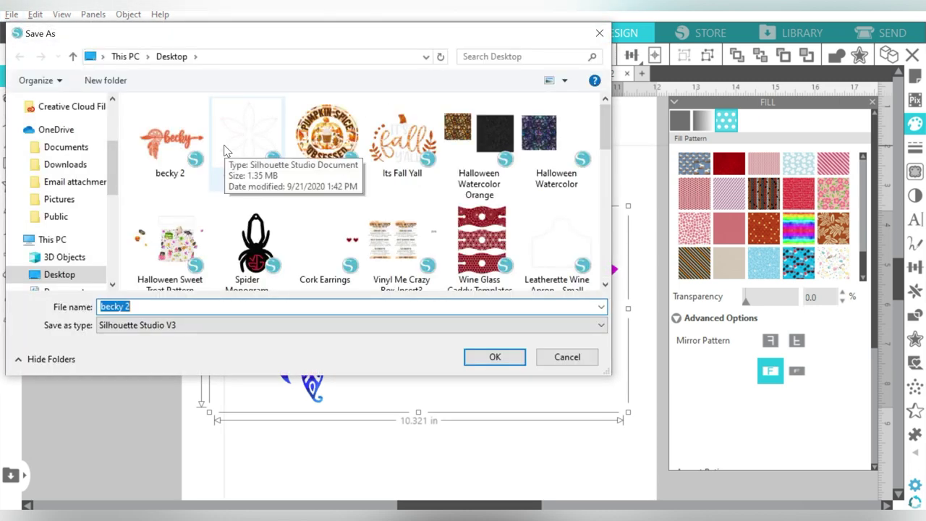
pyautogui.click(129, 325)
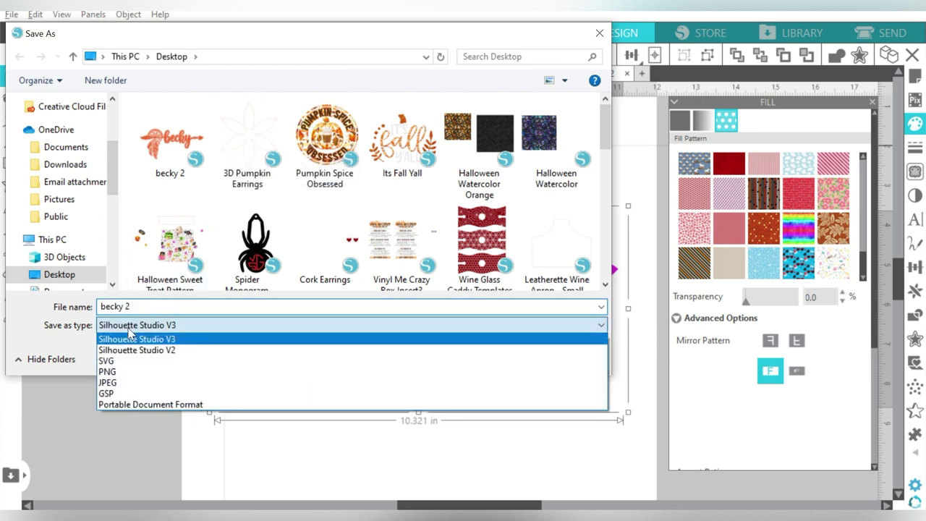
pyautogui.click(129, 371)
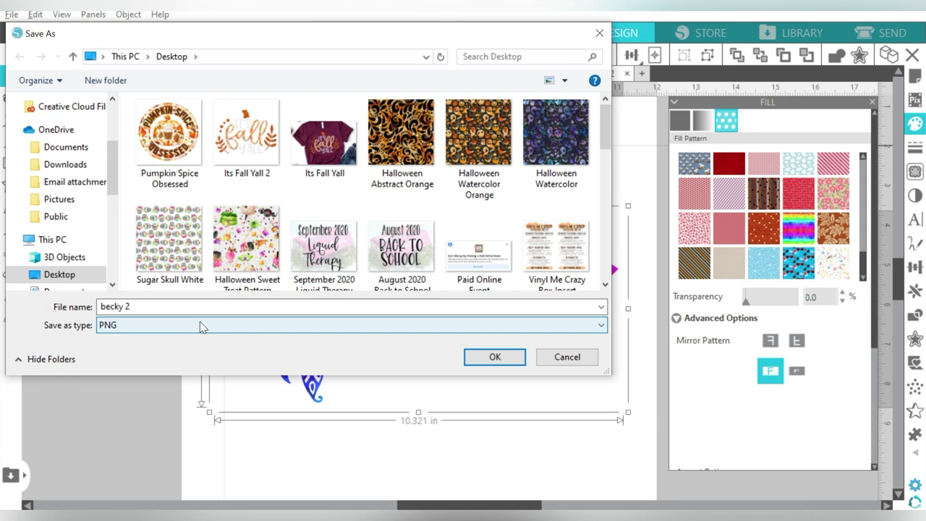
pyautogui.click(493, 359)
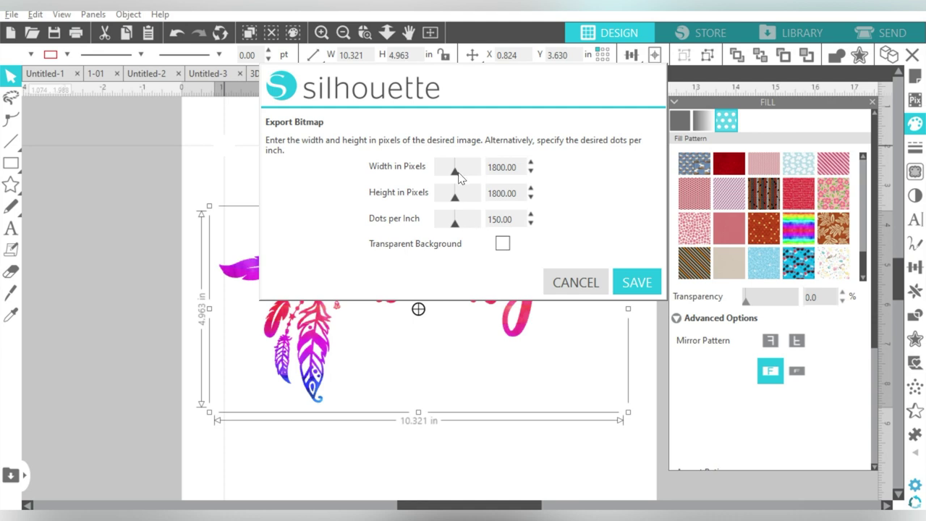
pyautogui.moveTo(457, 176); pyautogui.dragTo(495, 176)
pyautogui.click(503, 245)
pyautogui.click(624, 285)
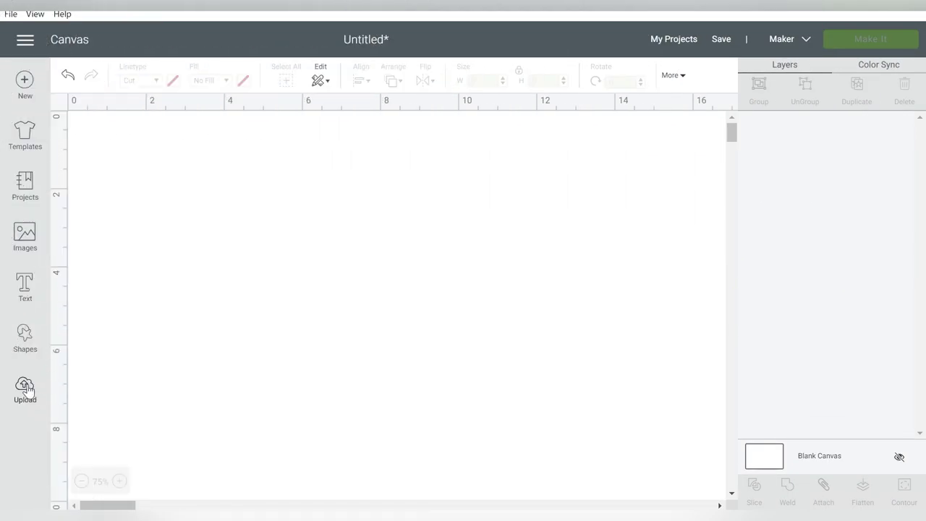
# - Upload the new becky 2 PNG from the Desktop into Cricut Design Space
pyautogui.click(26, 391)
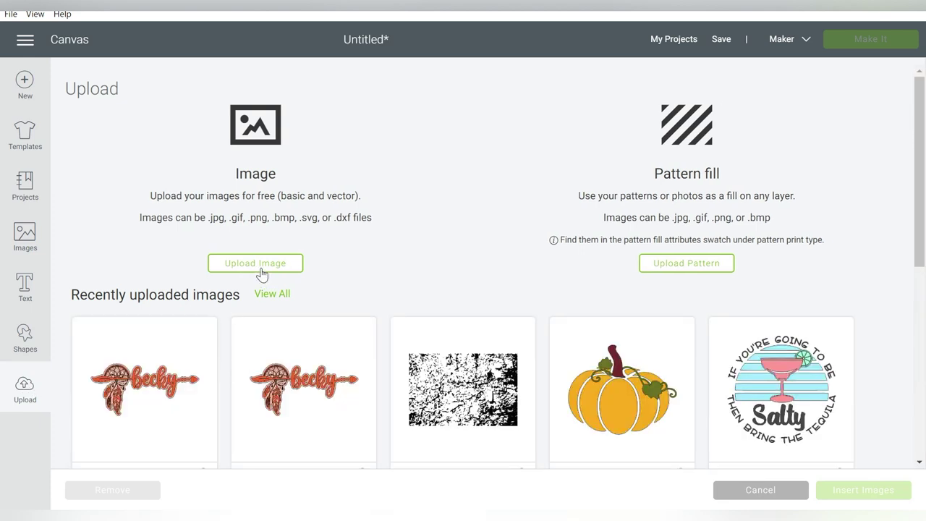
pyautogui.click(260, 266)
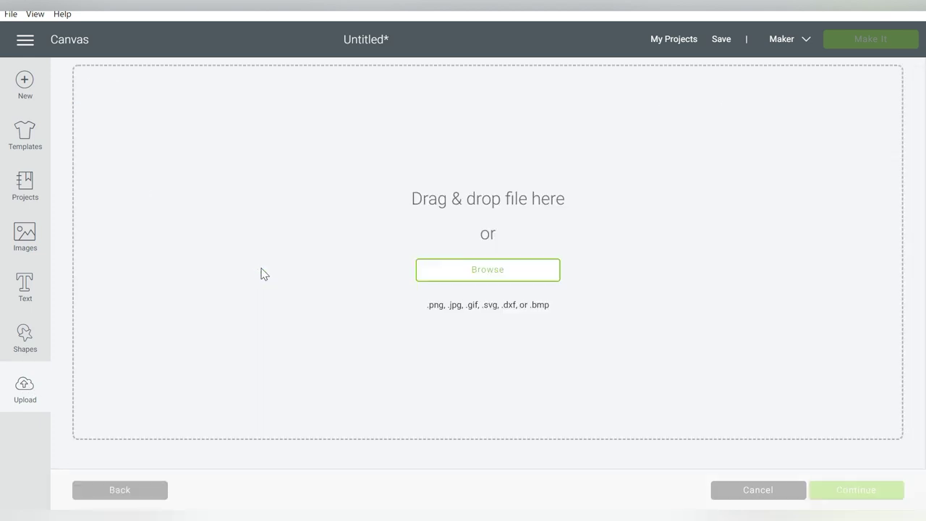
pyautogui.click(459, 273)
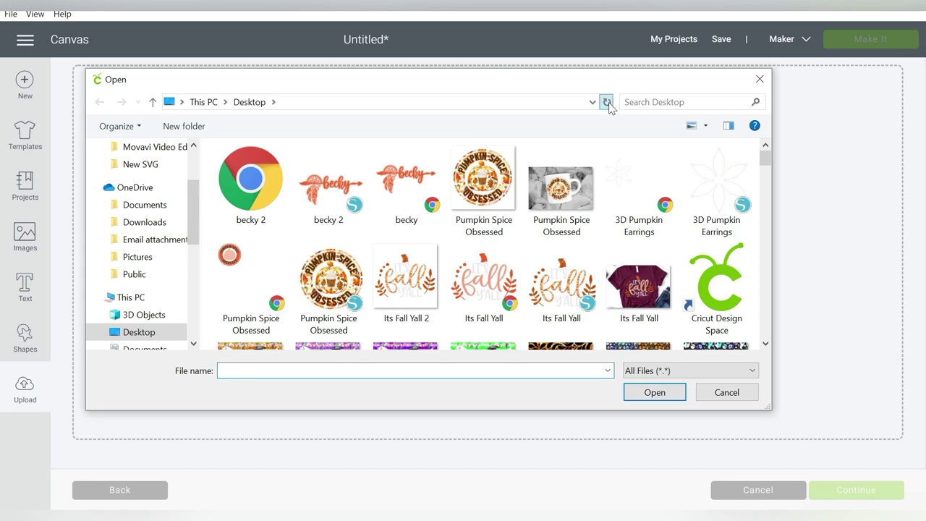
pyautogui.click(607, 102)
pyautogui.click(250, 181)
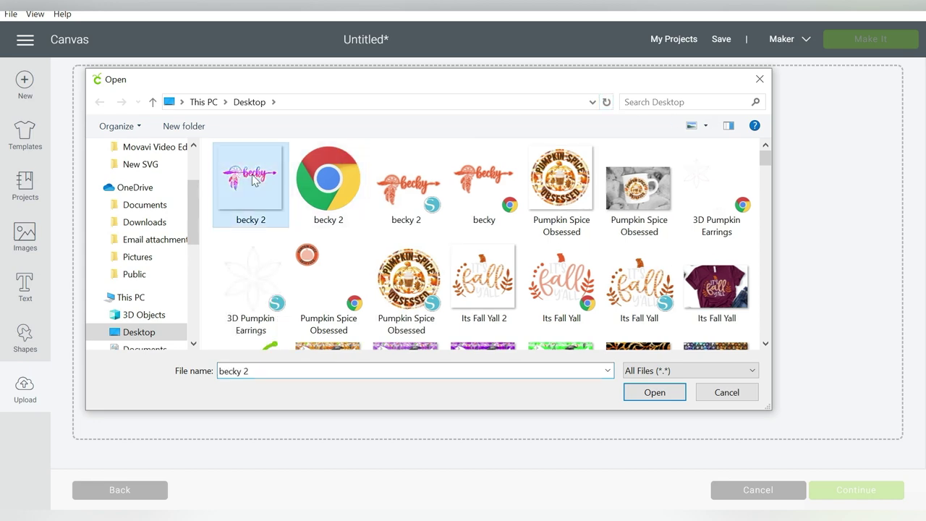
pyautogui.click(653, 394)
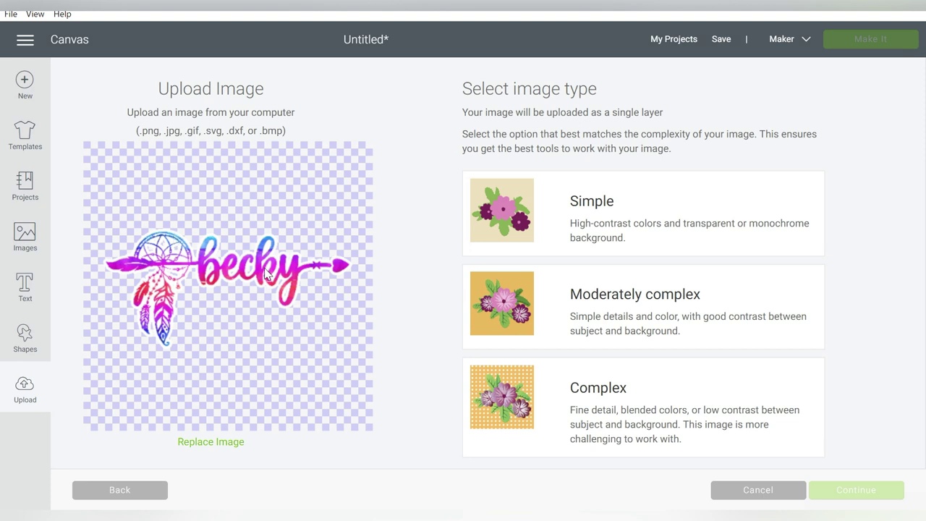
# - Mark the image as Complex and go through background erasing to the naming step
pyautogui.click(512, 407)
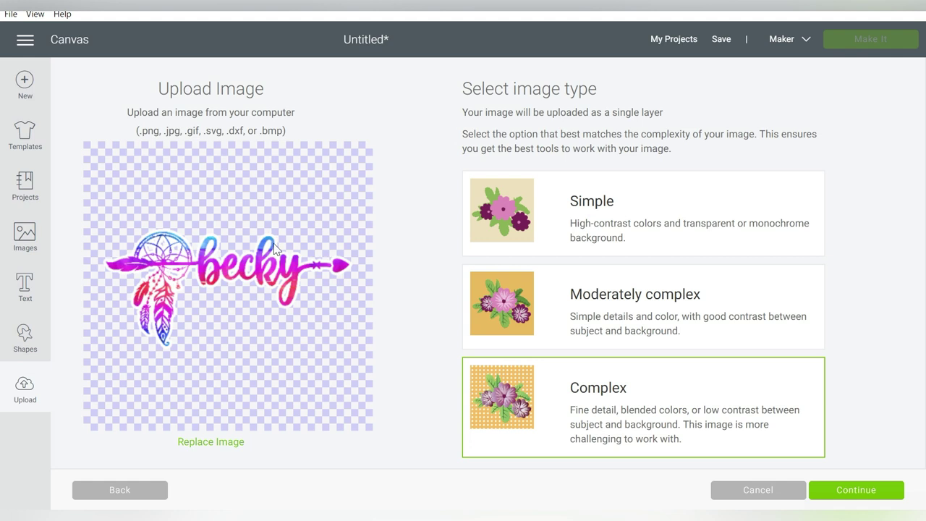
pyautogui.click(841, 492)
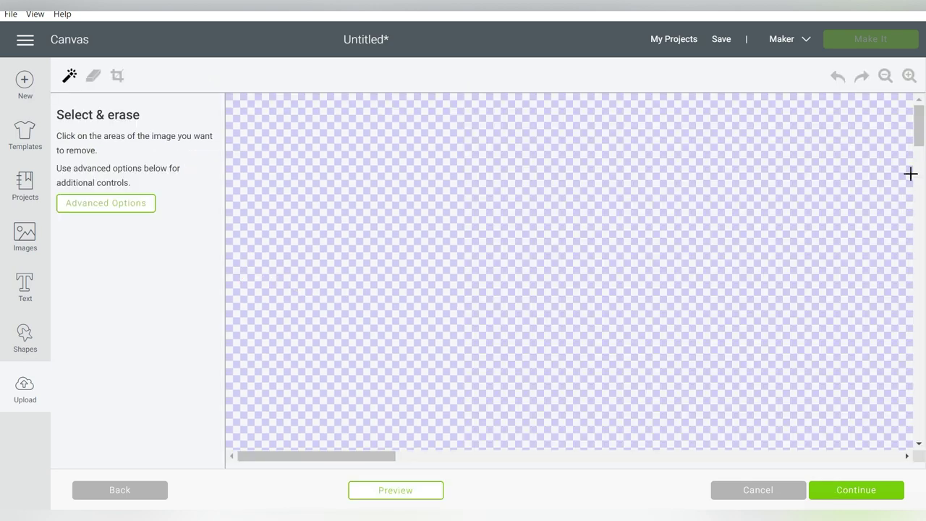
pyautogui.moveTo(919, 137); pyautogui.dragTo(920, 250)
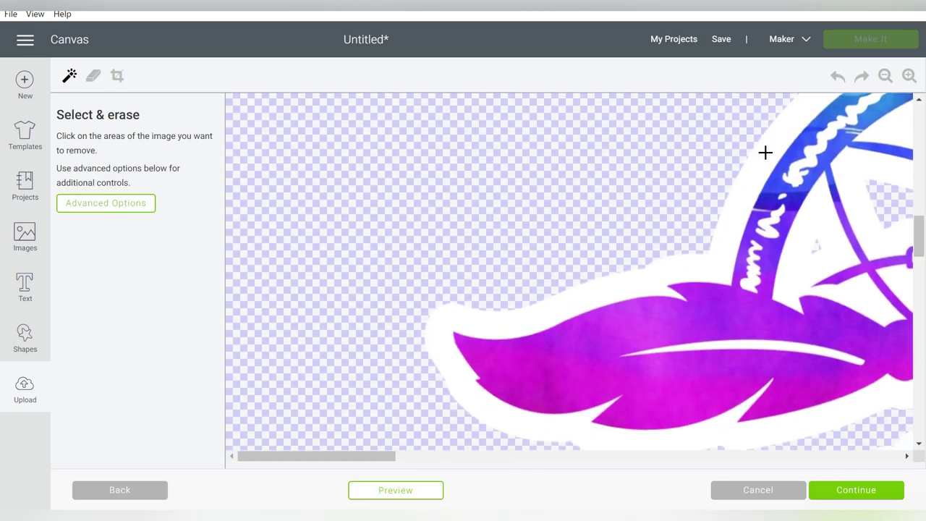
pyautogui.click(884, 76)
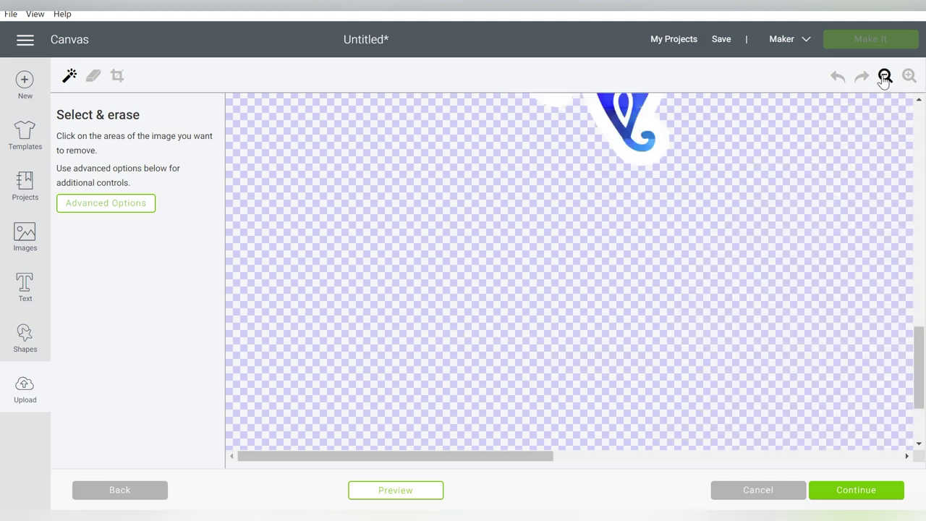
pyautogui.moveTo(919, 365); pyautogui.dragTo(921, 239)
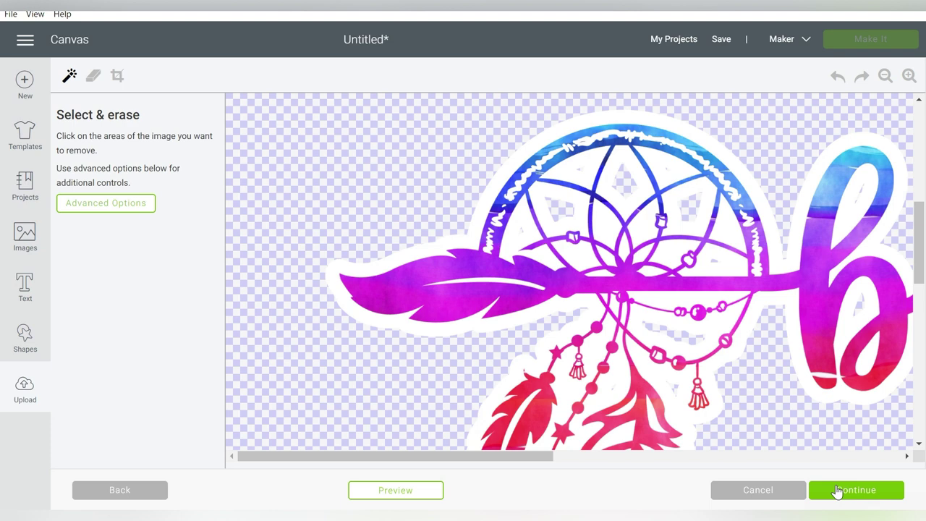
pyautogui.click(838, 491)
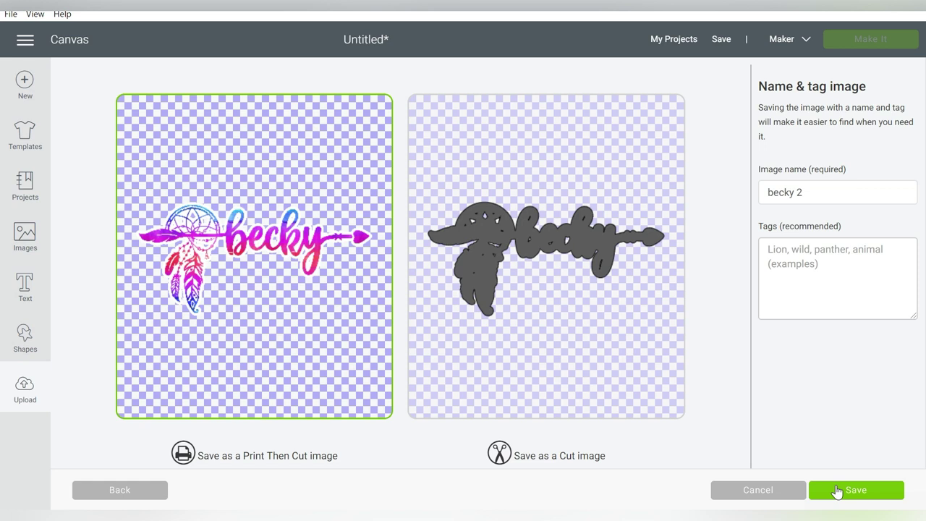
# - Save the image as Print Then Cut and insert it at 9.25 inches wide
pyautogui.click(838, 491)
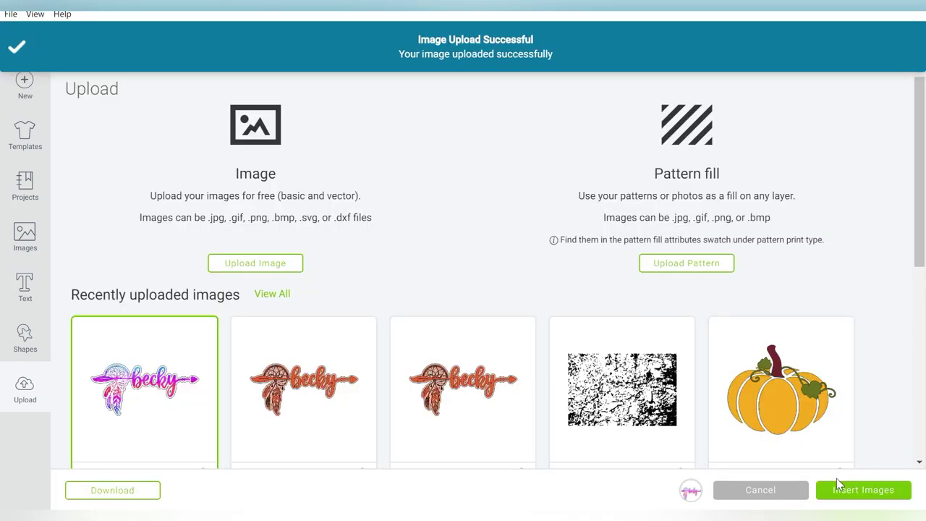
pyautogui.click(838, 490)
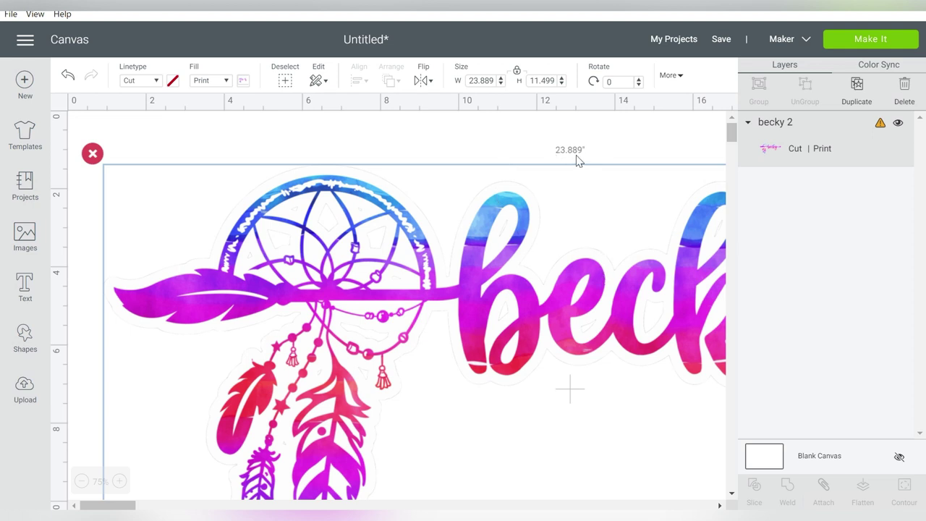
pyautogui.click(482, 81)
pyautogui.write('9.2')
pyautogui.write('5')
pyautogui.press('Return')
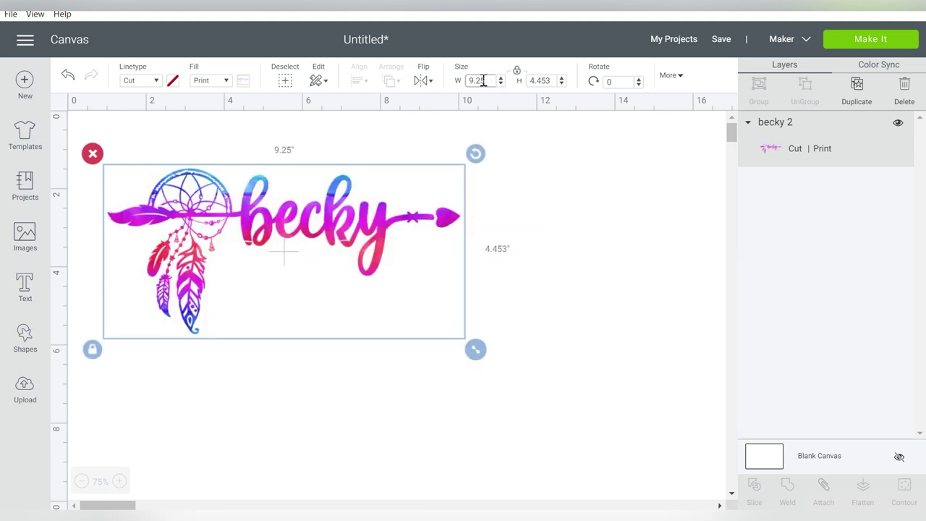
# - Preview the design on the mat, then delete it from the canvas
pyautogui.click(873, 41)
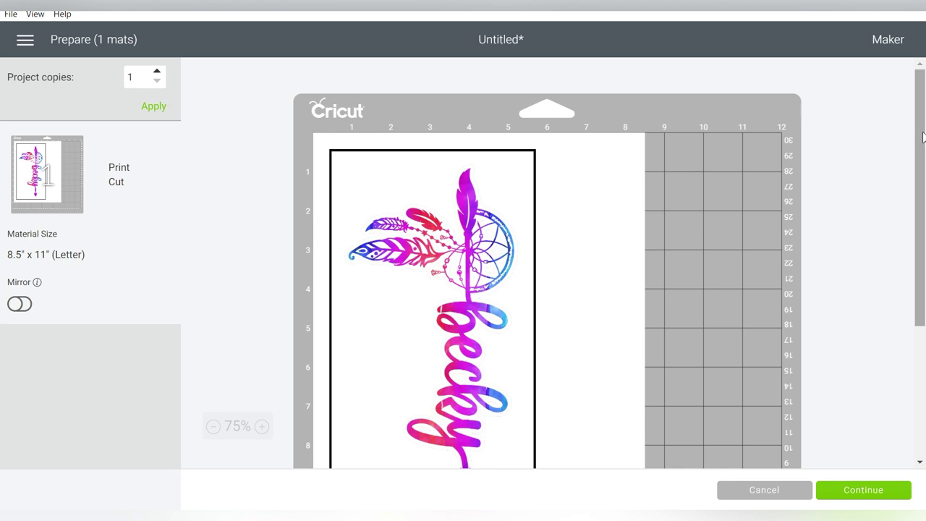
pyautogui.moveTo(923, 139)
pyautogui.mouseDown()
pyautogui.moveTo(923, 272)
pyautogui.moveTo(922, 107)
pyautogui.mouseUp()
pyautogui.click(25, 40)
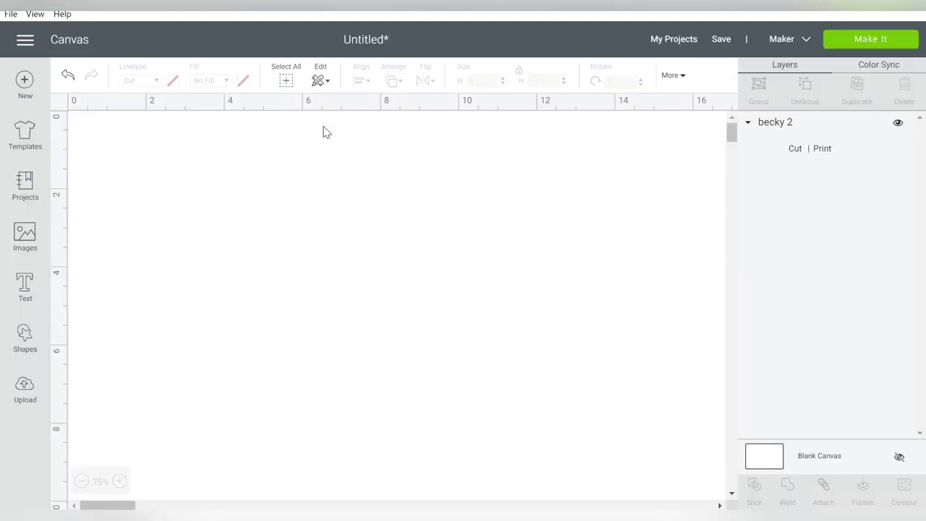
pyautogui.moveTo(490, 151)
pyautogui.mouseDown()
pyautogui.moveTo(356, 258)
pyautogui.moveTo(357, 267)
pyautogui.mouseUp()
pyautogui.press('Delete')
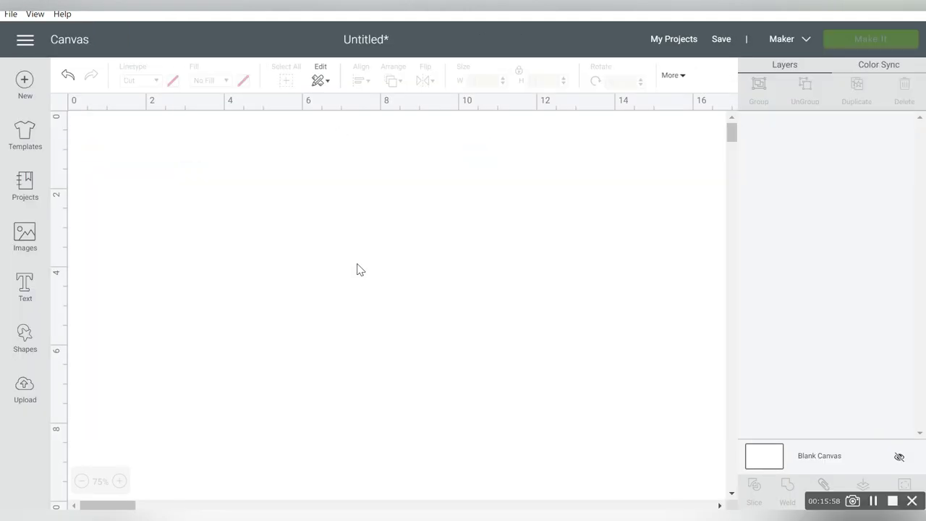
pyautogui.hotkey('alt', 'Tab')
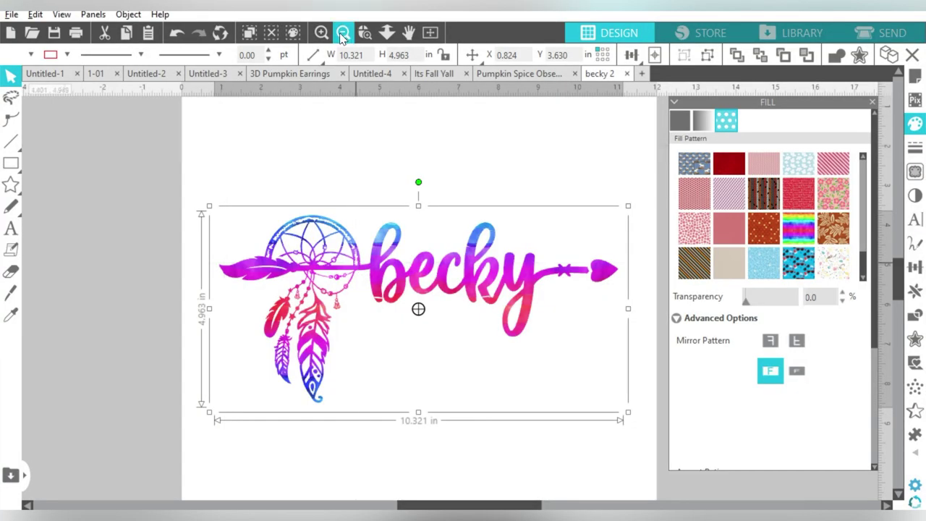
pyautogui.click(343, 34)
pyautogui.click(12, 15)
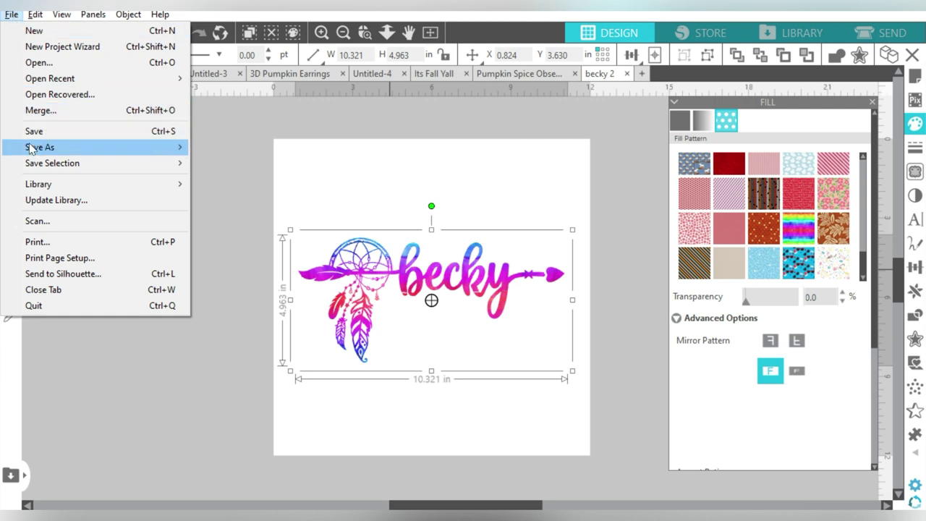
pyautogui.click(61, 241)
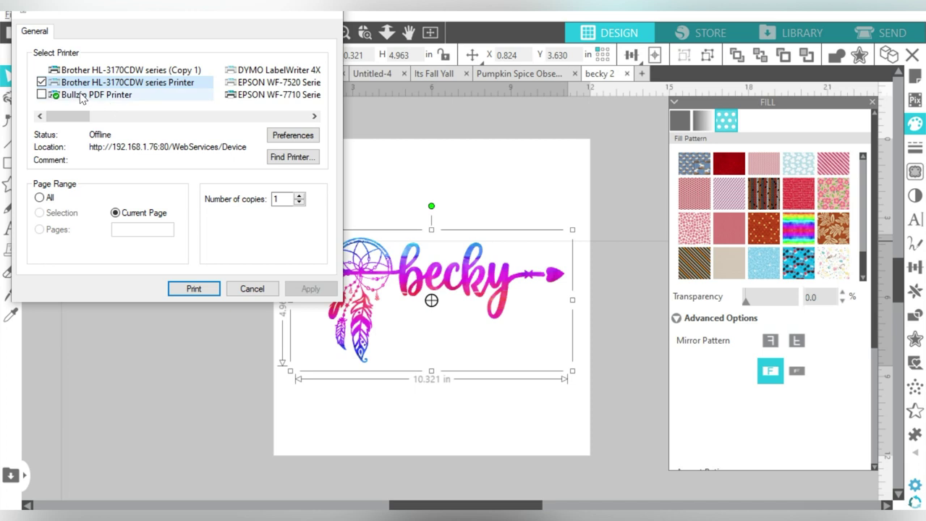
pyautogui.click(85, 94)
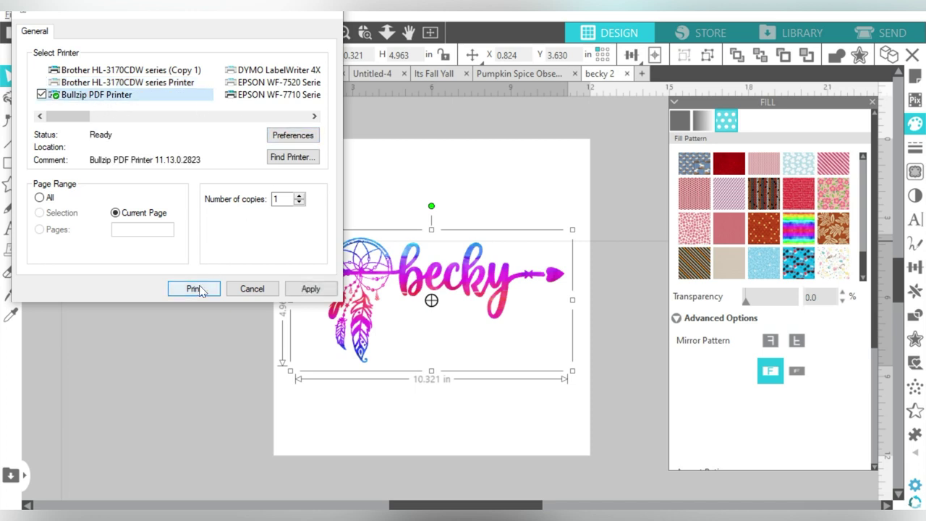
pyautogui.click(294, 132)
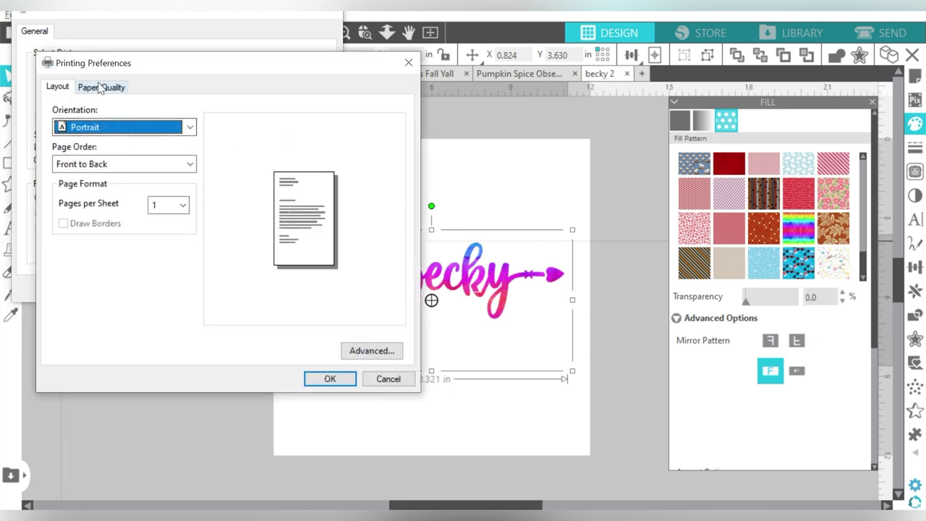
pyautogui.click(96, 87)
pyautogui.click(62, 90)
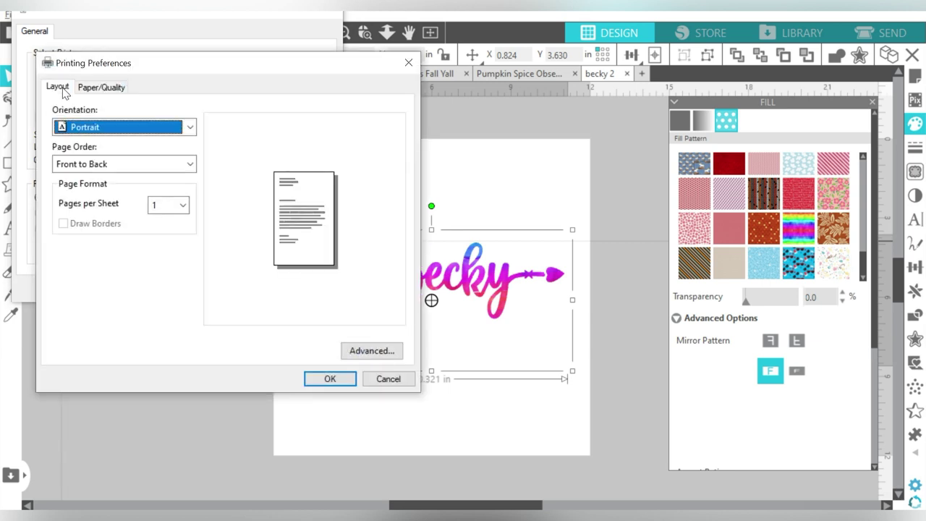
pyautogui.click(386, 379)
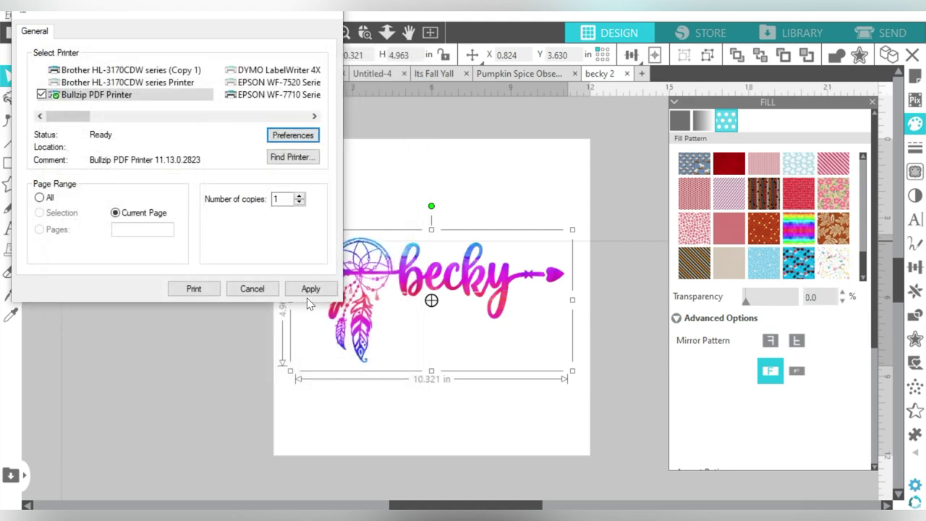
pyautogui.click(261, 290)
# - Set the page to Letter size and rotate the design 90° upright onto the page
pyautogui.click(916, 77)
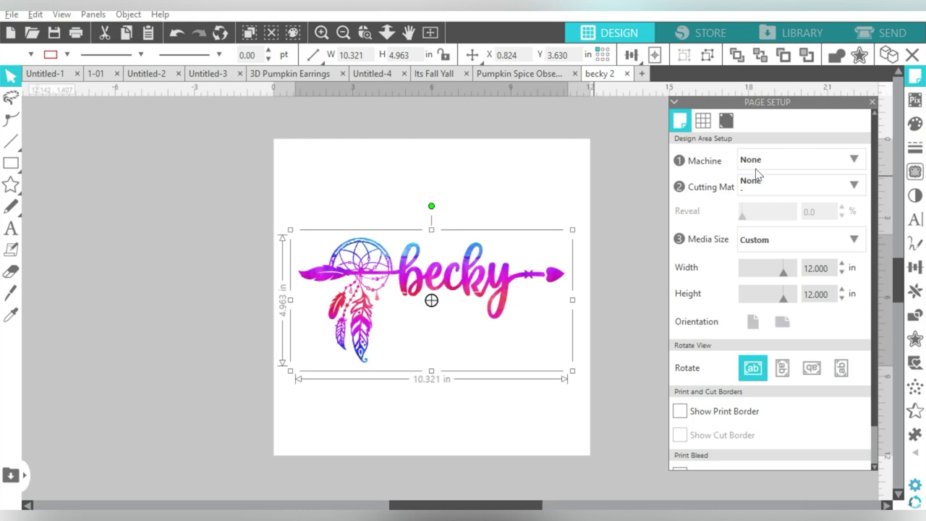
pyautogui.click(753, 246)
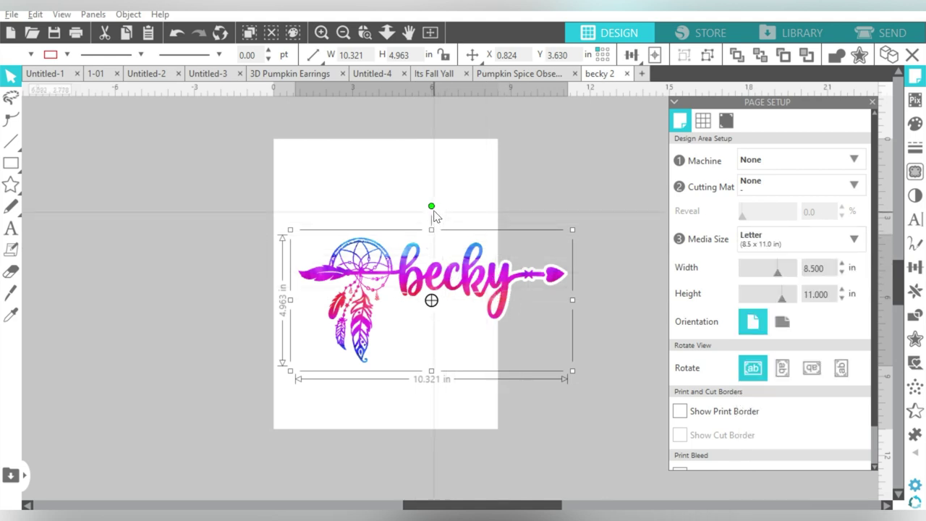
pyautogui.moveTo(377, 238); pyautogui.dragTo(364, 306)
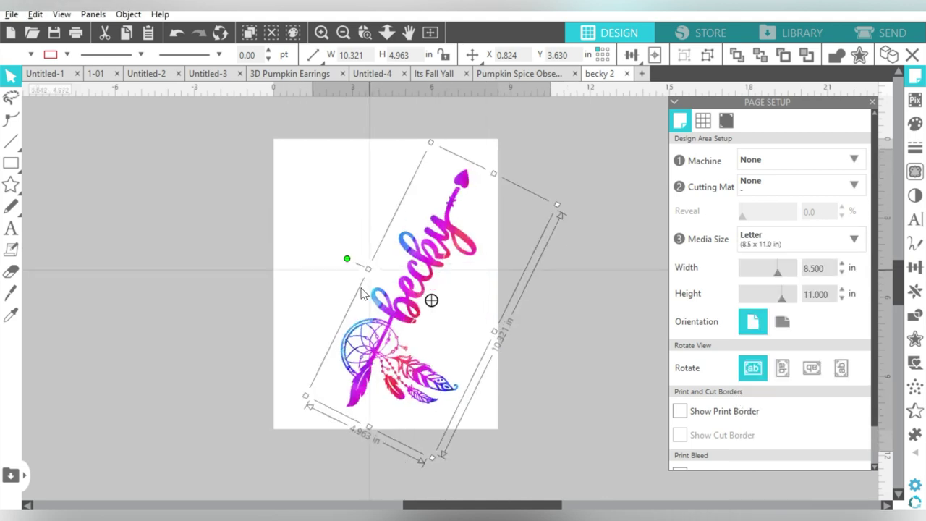
pyautogui.moveTo(418, 253); pyautogui.dragTo(385, 242)
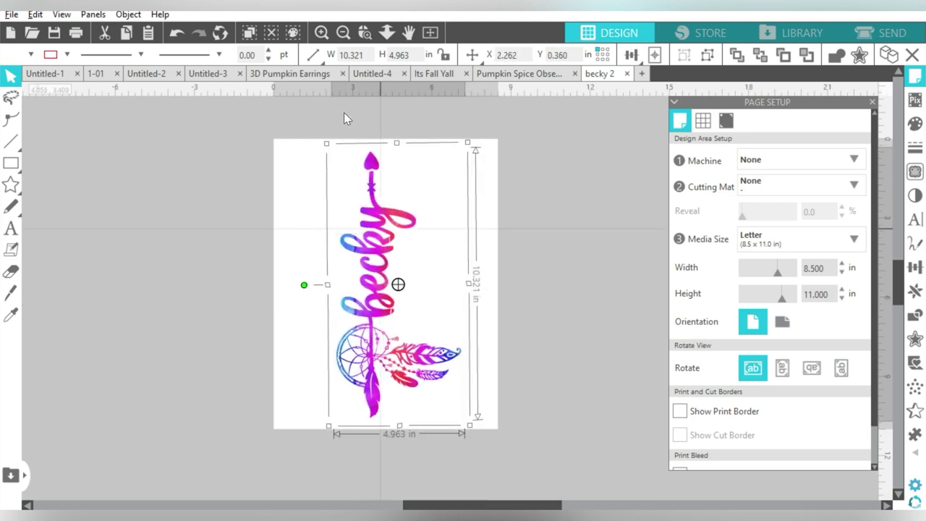
pyautogui.click(11, 14)
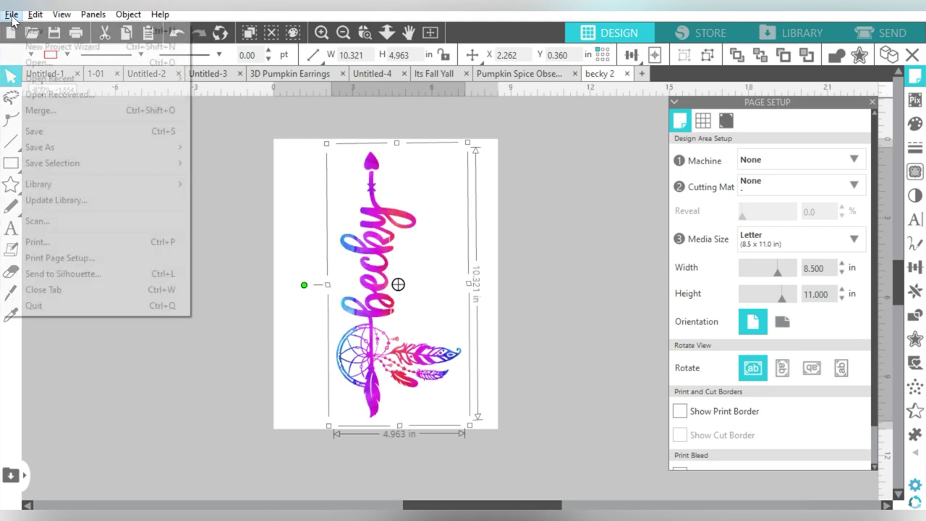
# - Print the becky design to the Bullzip PDF Printer
pyautogui.click(40, 242)
pyautogui.click(96, 94)
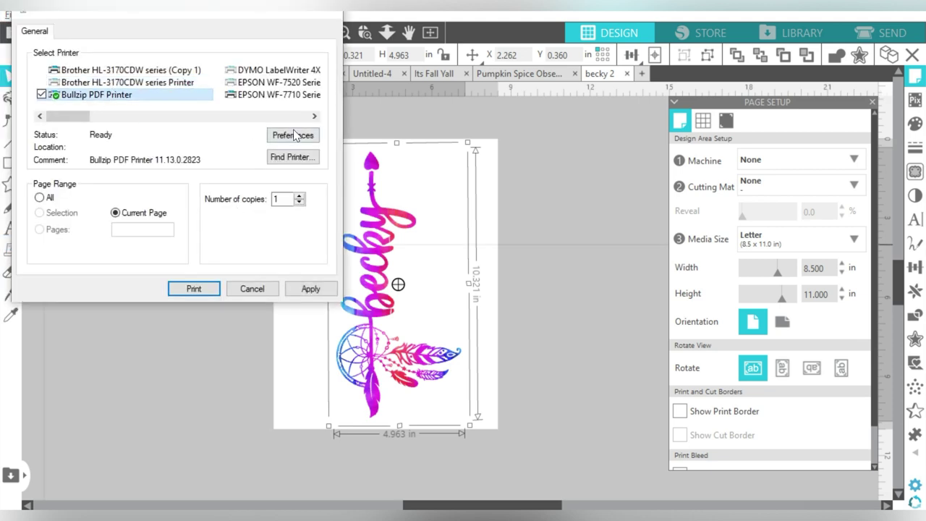
pyautogui.click(194, 288)
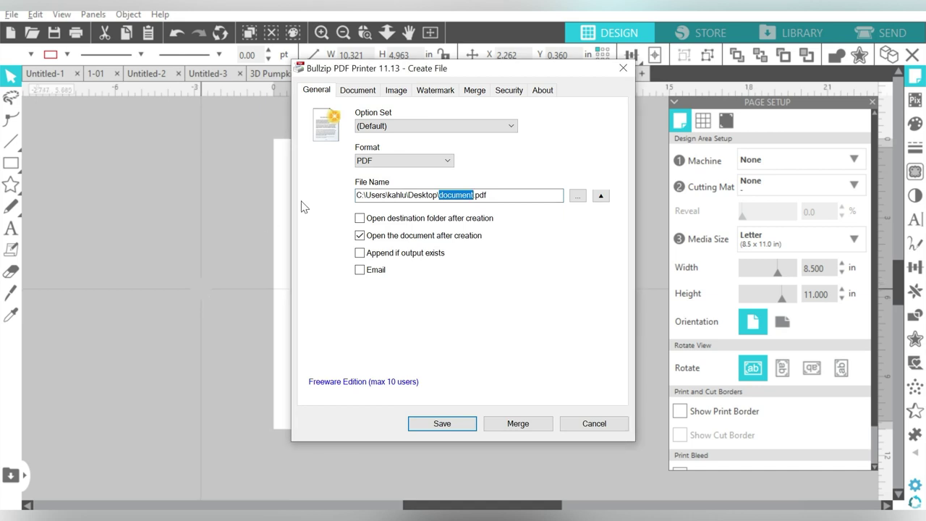
# - Save the Bullzip output as a PNG named 'becky 3' on the Desktop, not opened afterwards
pyautogui.click(394, 166)
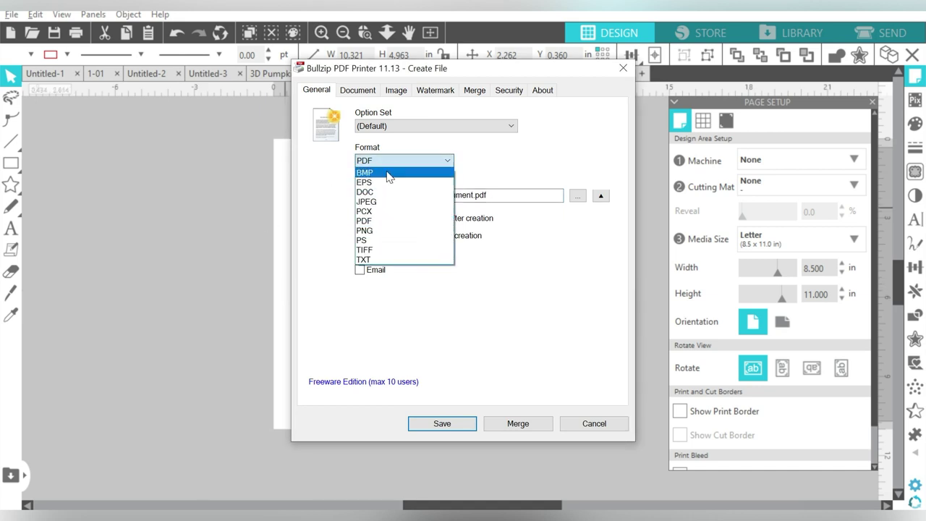
pyautogui.click(390, 230)
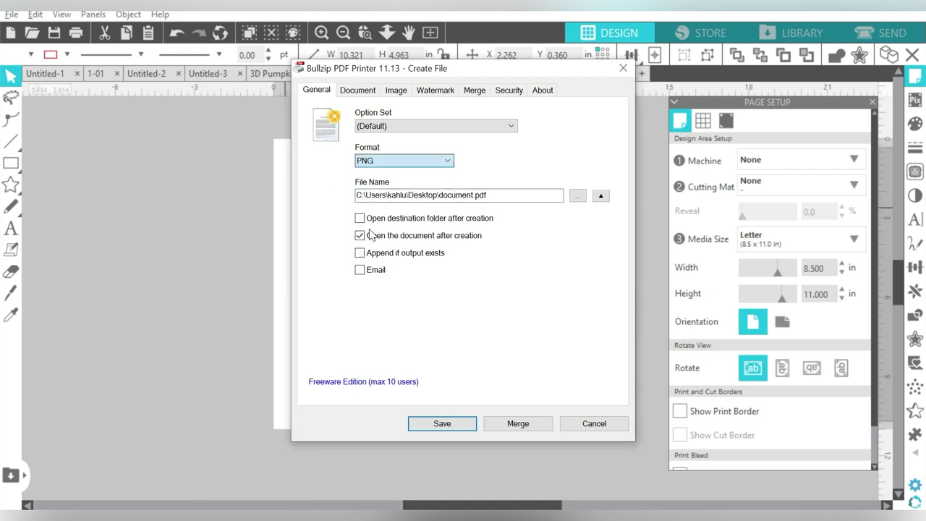
pyautogui.doubleClick(463, 195)
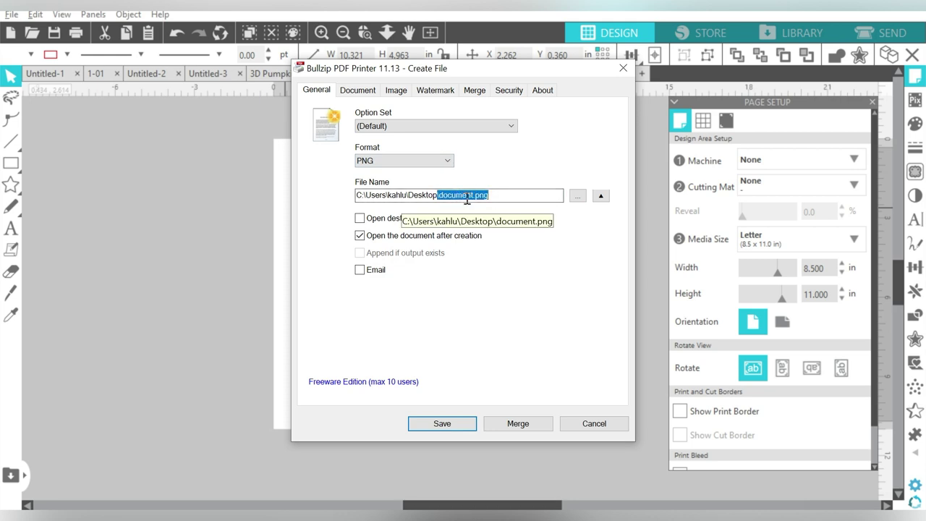
pyautogui.click(468, 197)
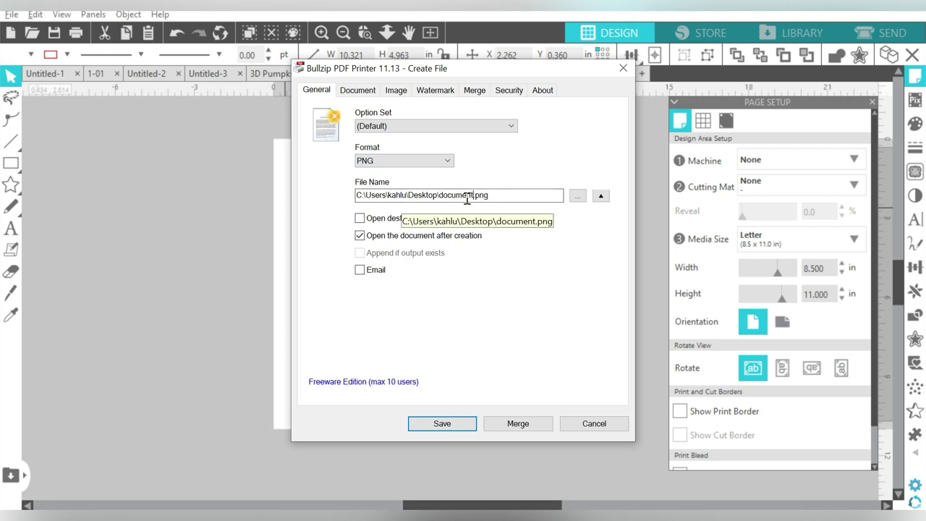
pyautogui.press('BackSpace')
pyautogui.press('BackSpace')
pyautogui.press('BackSpace')
pyautogui.press('BackSpace')
pyautogui.press('BackSpace')
pyautogui.press('BackSpace')
pyautogui.press('BackSpace')
pyautogui.press('BackSpace')
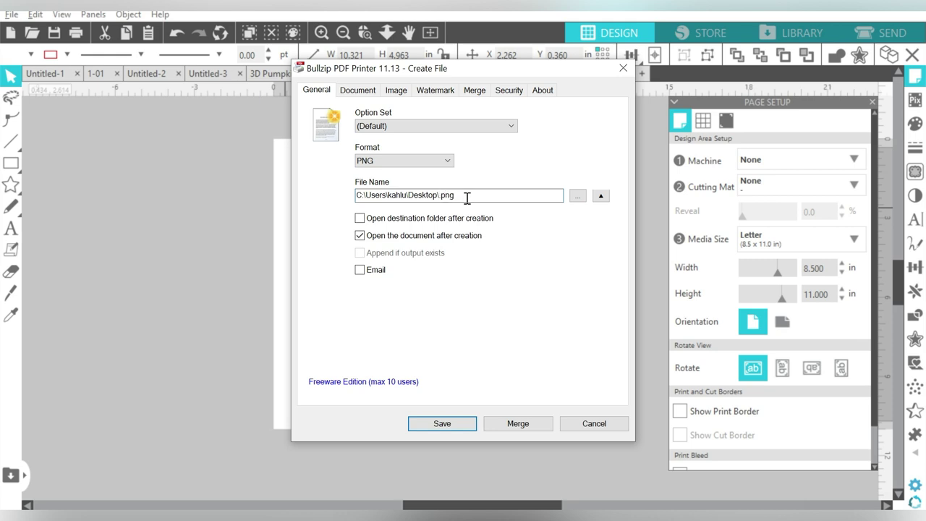
pyautogui.write('becky3')
pyautogui.press('BackSpace')
pyautogui.write('3')
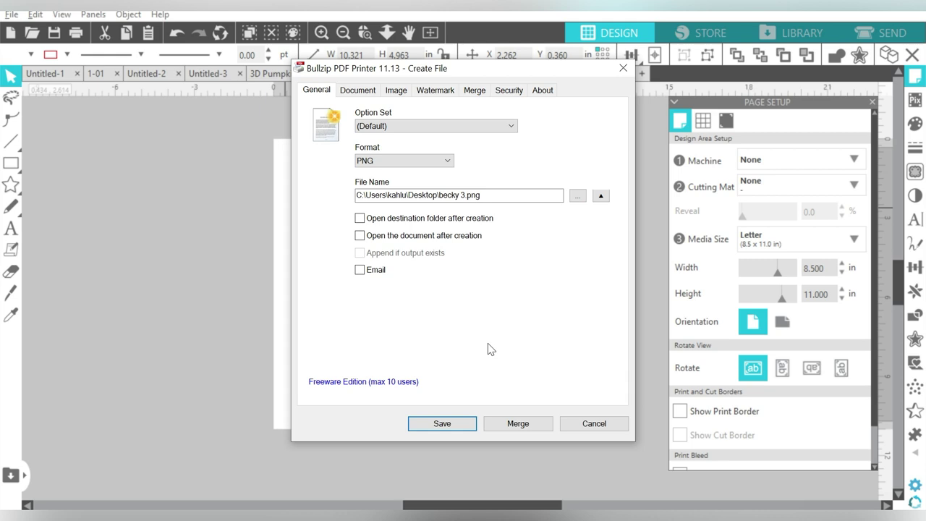
pyautogui.click(442, 424)
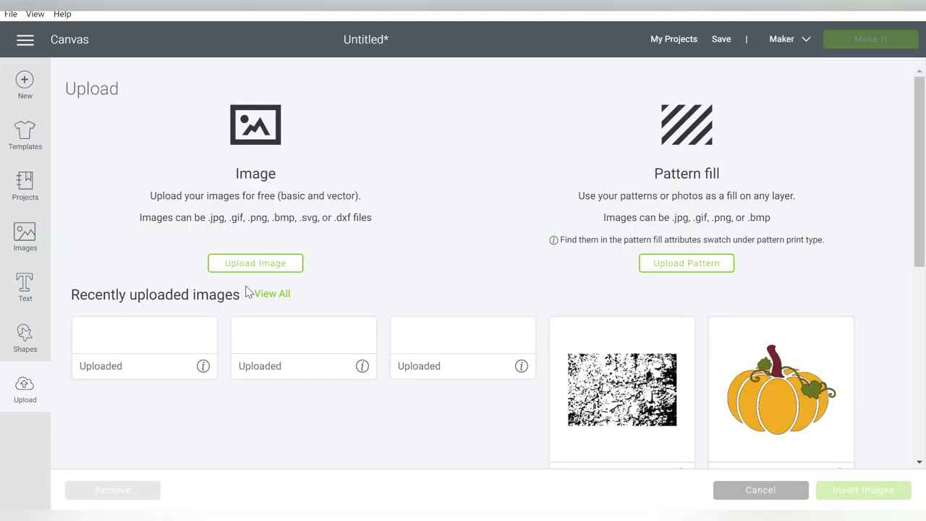
# - Upload becky 3.png from the Desktop into Cricut Design Space as a Complex image
pyautogui.click(276, 267)
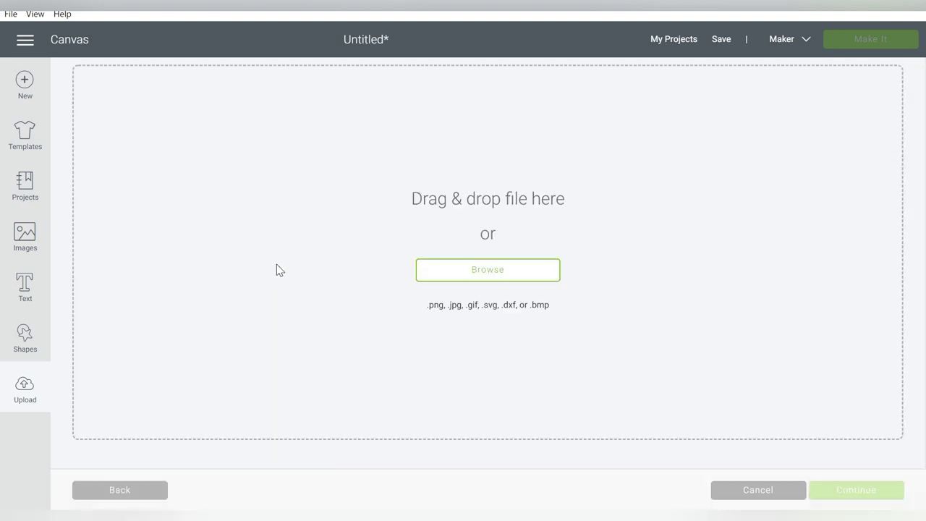
pyautogui.click(498, 270)
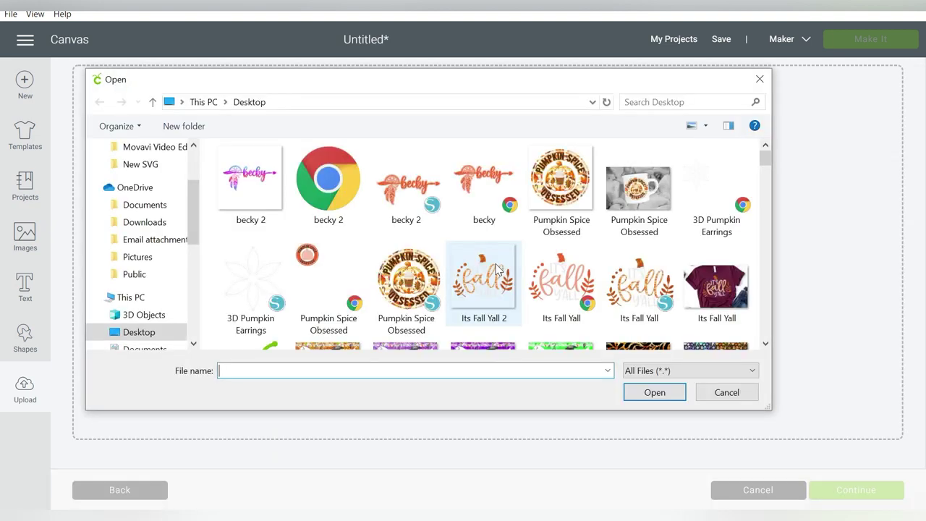
pyautogui.click(607, 102)
pyautogui.doubleClick(246, 171)
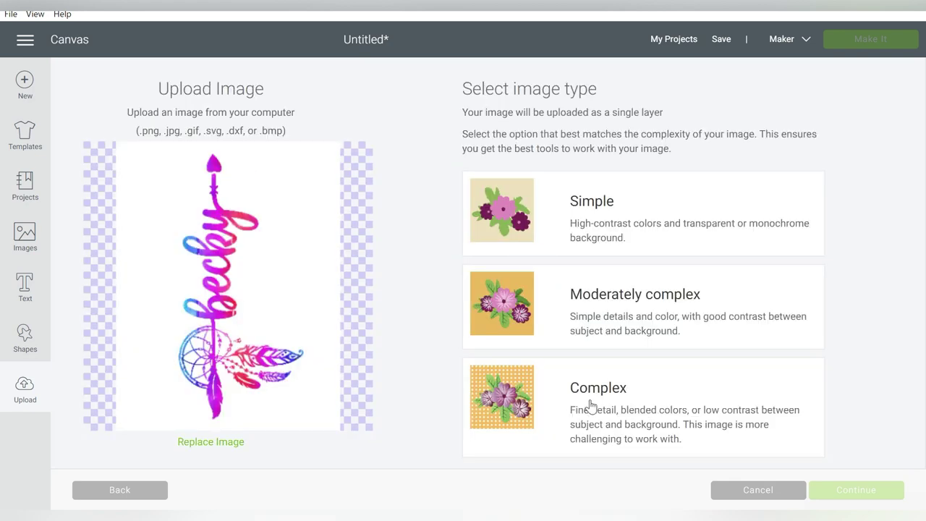
pyautogui.click(590, 405)
pyautogui.click(850, 490)
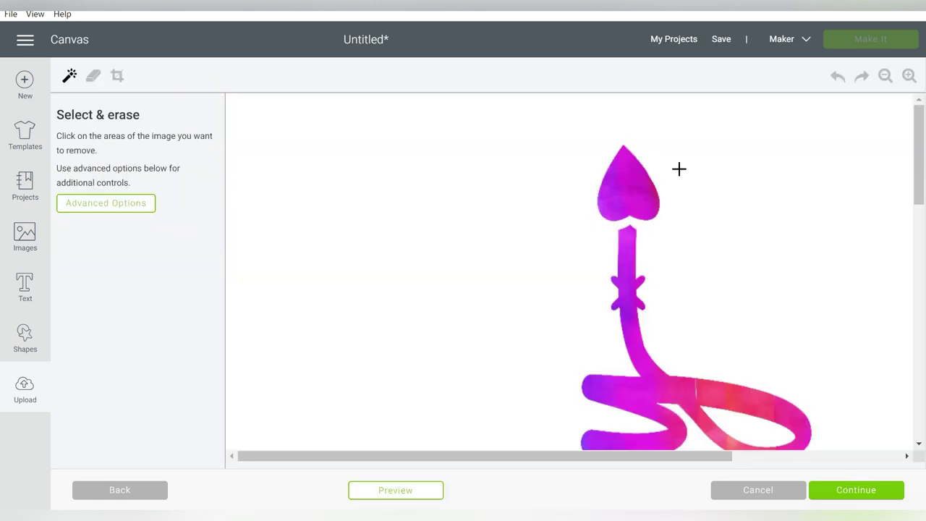
# - Erase the white background around the becky design with the Select & erase wand
pyautogui.click(434, 172)
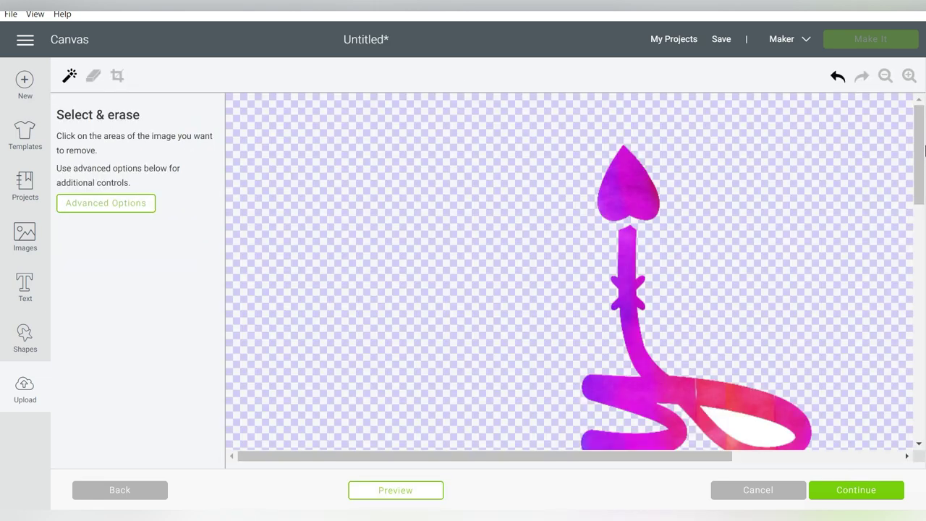
pyautogui.moveTo(919, 199); pyautogui.dragTo(919, 253)
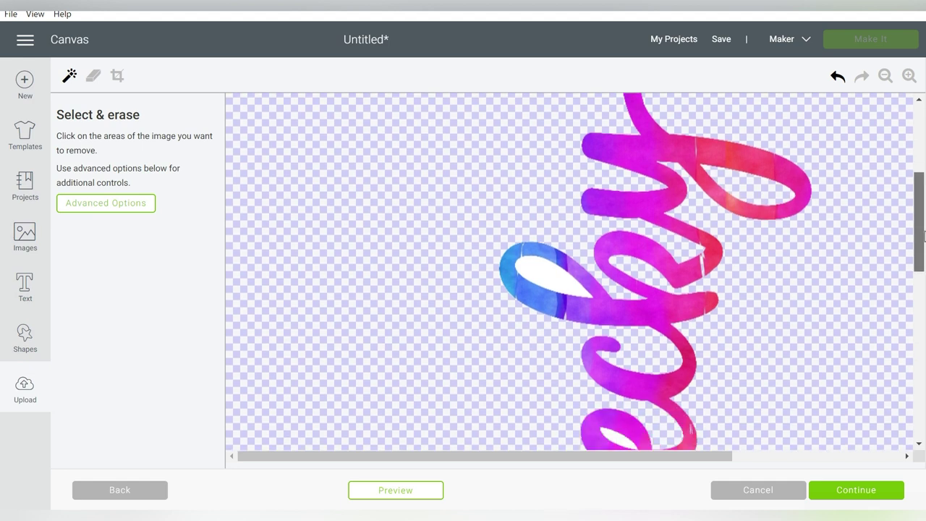
pyautogui.moveTo(919, 207); pyautogui.dragTo(919, 293)
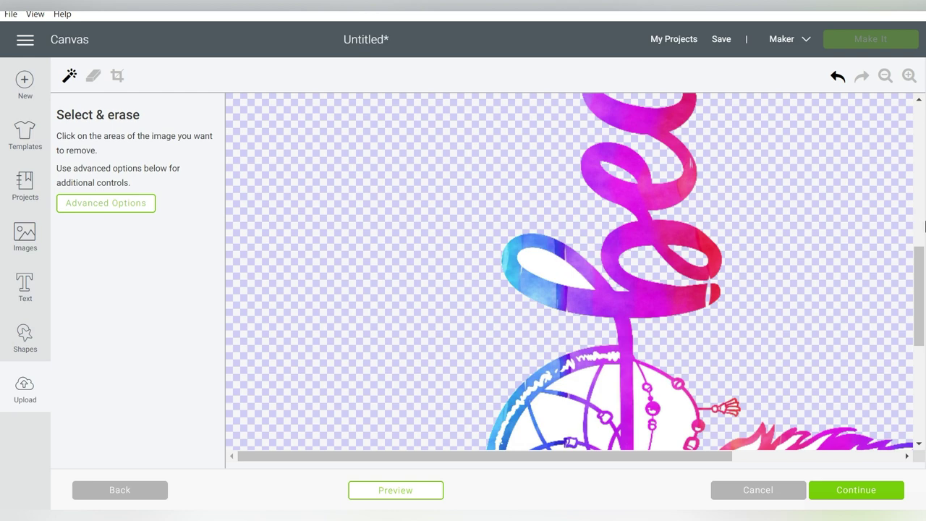
pyautogui.moveTo(921, 273); pyautogui.dragTo(922, 324)
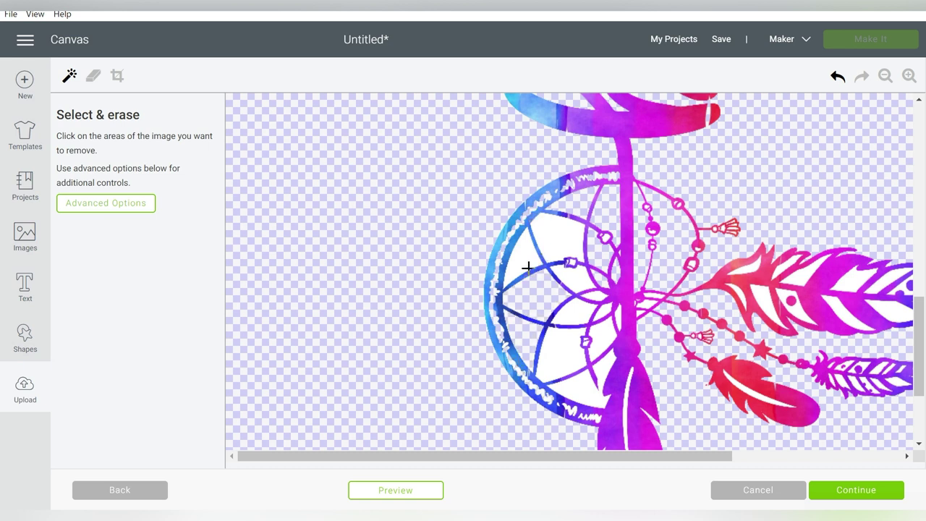
# - Erase the white cells inside the dreamcatcher rings and continue
pyautogui.click(563, 257)
pyautogui.click(573, 275)
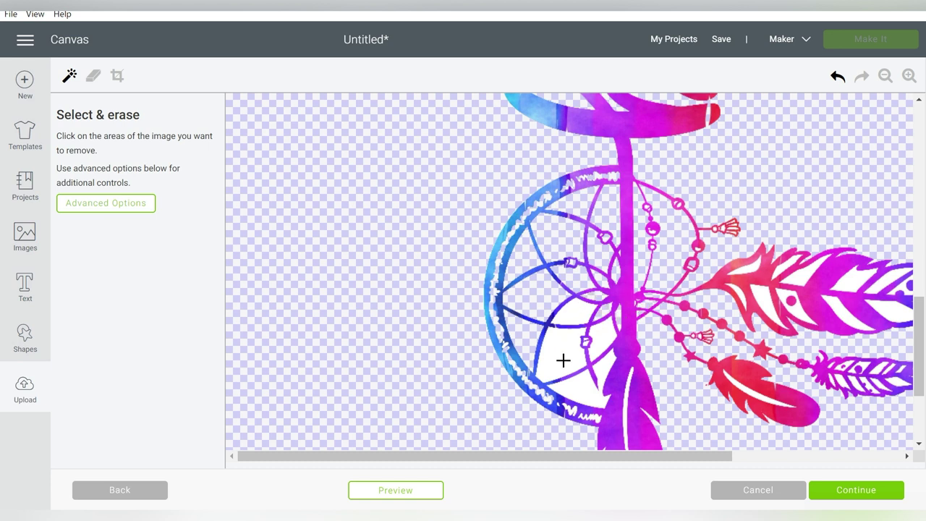
pyautogui.click(587, 360)
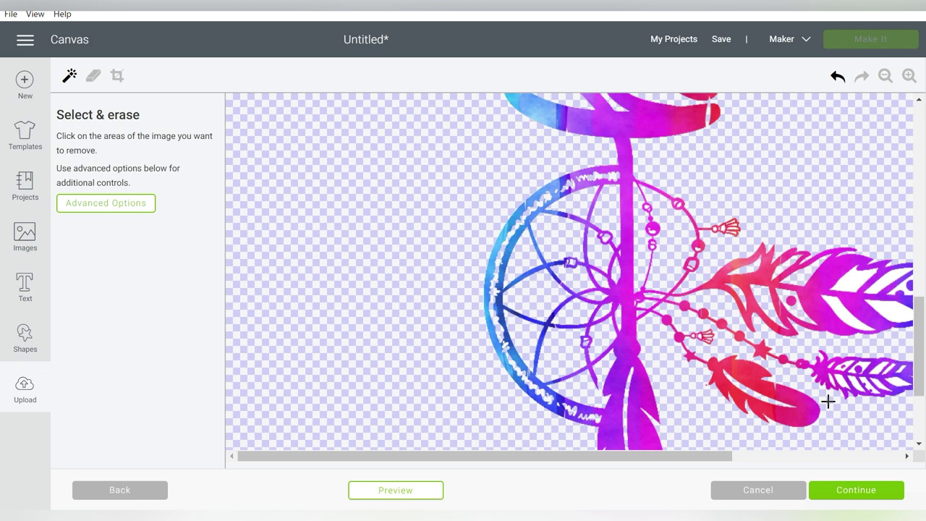
pyautogui.click(832, 493)
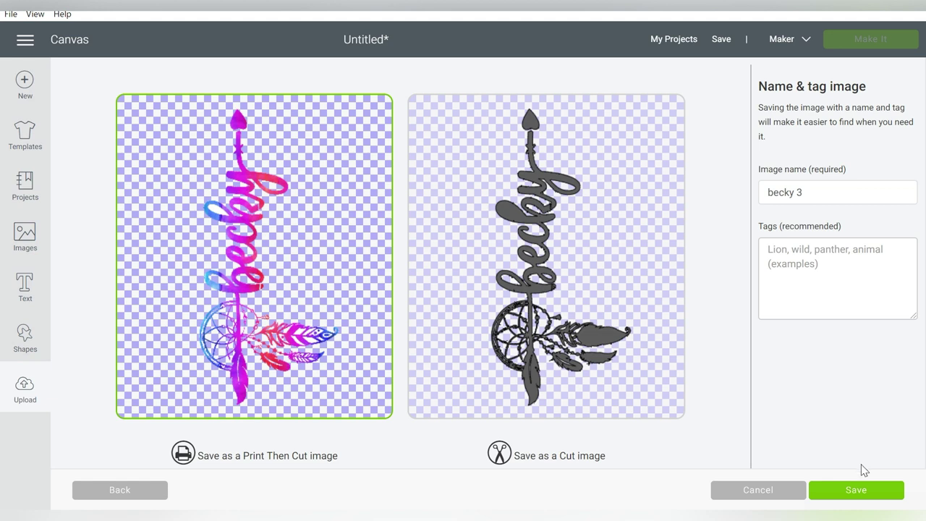
# - Save the upload as the Print Then Cut image 'becky 3' and select it in recent uploads
pyautogui.click(854, 490)
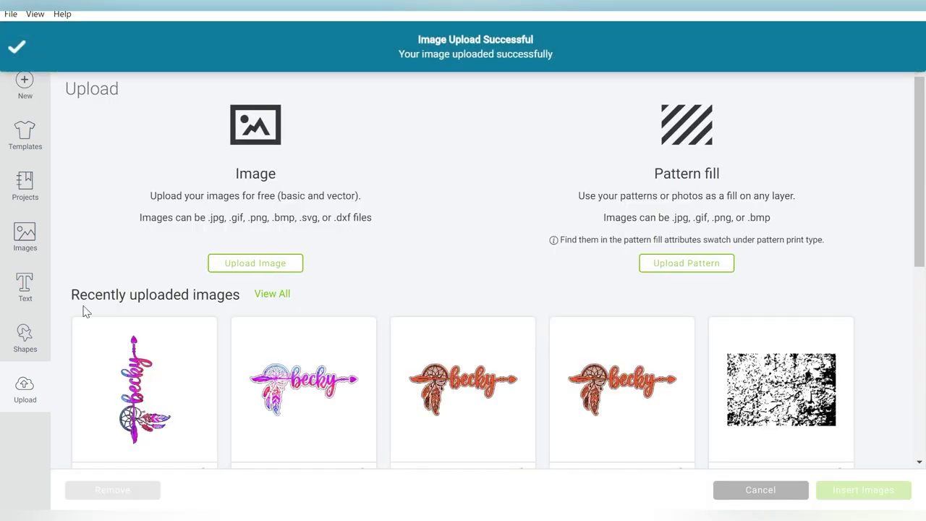
pyautogui.click(149, 400)
# - Insert becky 3 onto the Cricut canvas, rotated horizontal, then return to Silhouette Studio
pyautogui.click(858, 491)
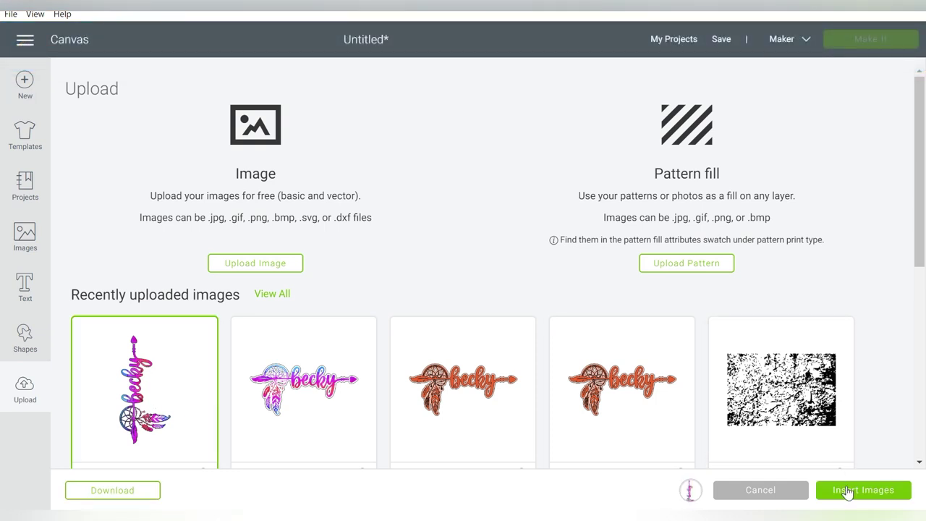
pyautogui.moveTo(343, 175)
pyautogui.mouseDown()
pyautogui.moveTo(427, 425)
pyautogui.moveTo(396, 463)
pyautogui.mouseUp()
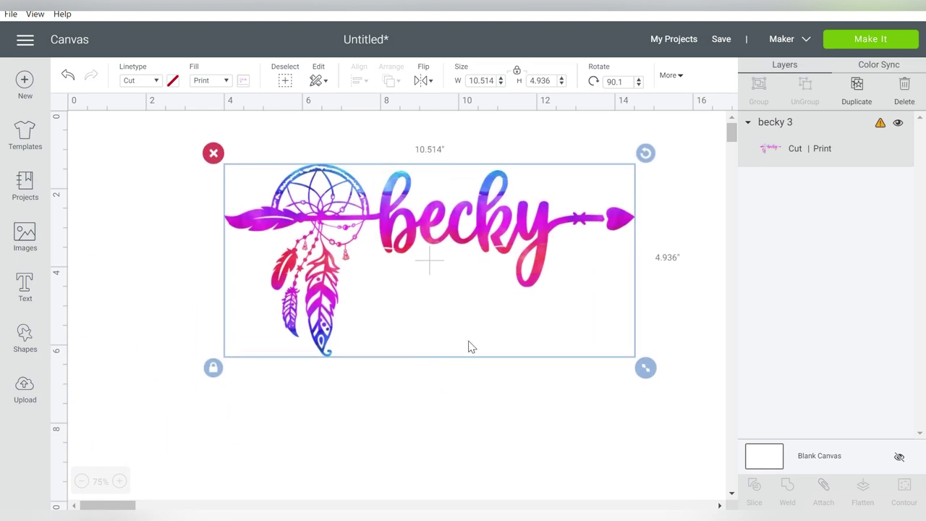
pyautogui.click(483, 421)
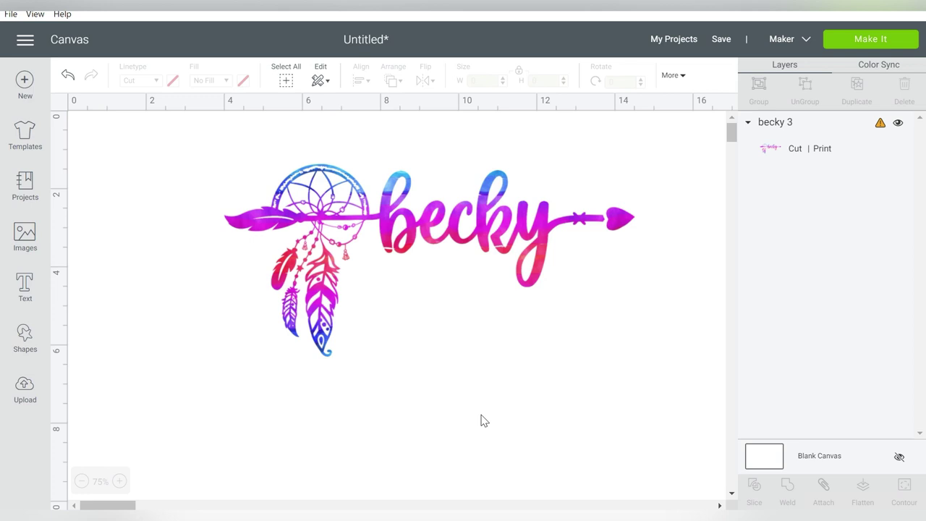
pyautogui.hotkey('alt', 'Tab')
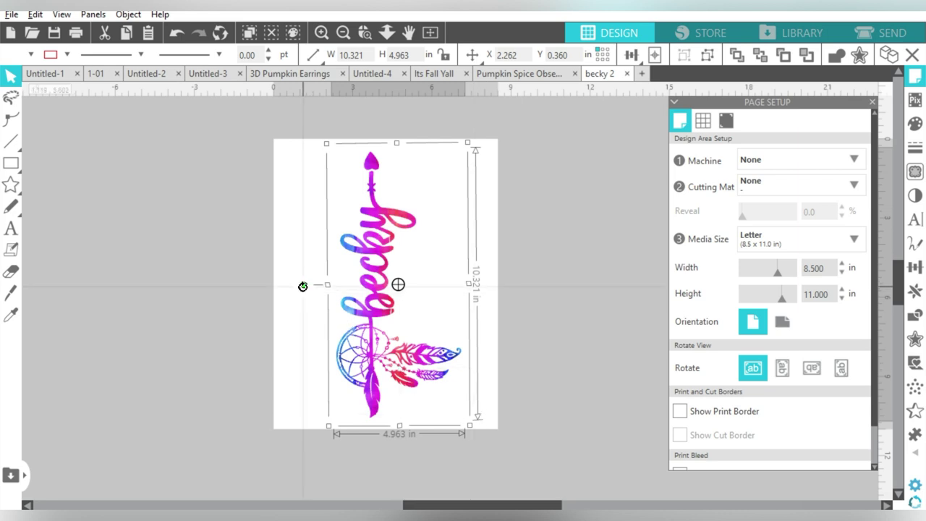
# - Rotate the rainbow becky design horizontal and show the Transform panel's Rotate options
pyautogui.moveTo(302, 287)
pyautogui.mouseDown()
pyautogui.moveTo(299, 246)
pyautogui.moveTo(314, 236)
pyautogui.moveTo(399, 219)
pyautogui.mouseUp()
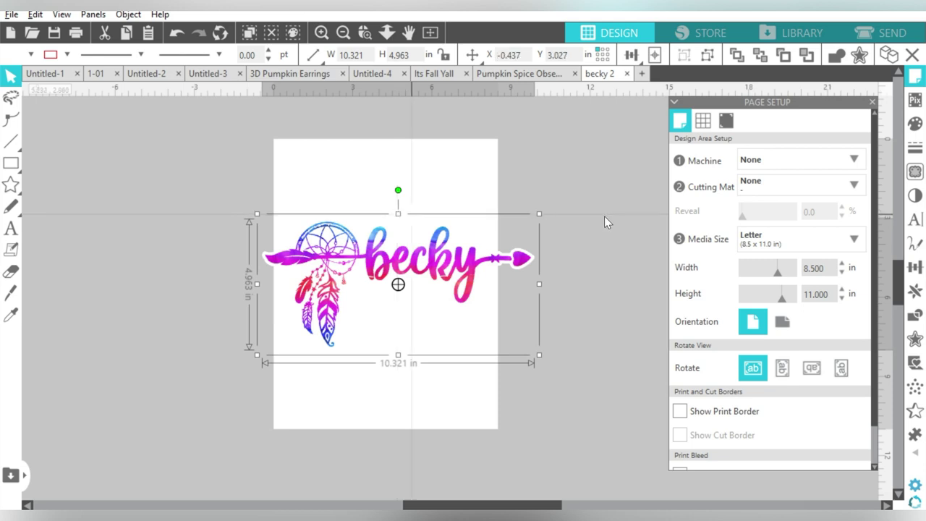
pyautogui.click(916, 267)
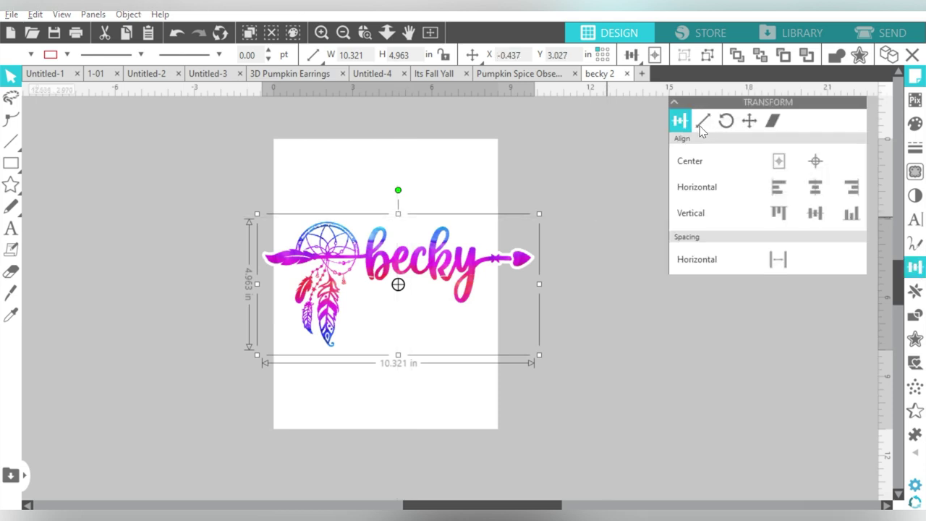
pyautogui.click(726, 121)
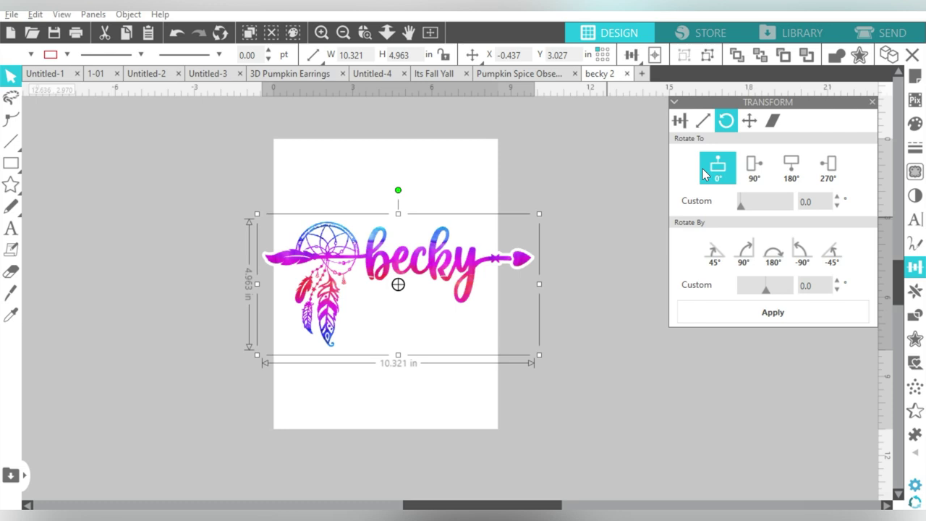